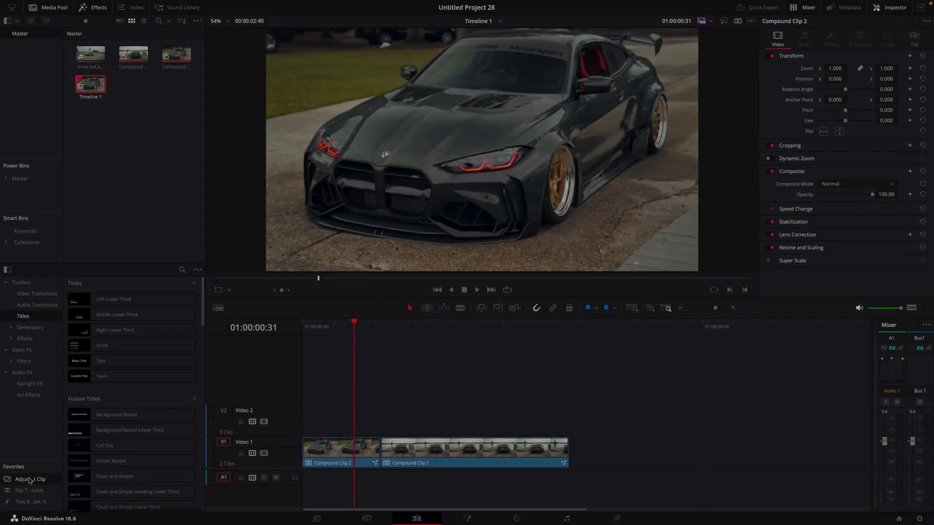
Place an Adjustment Clip on Video 2 at 01:00:00:31, shorten it to span the cut evenly, and play the sequence.
left_click_drag(27, 479, 323, 389)
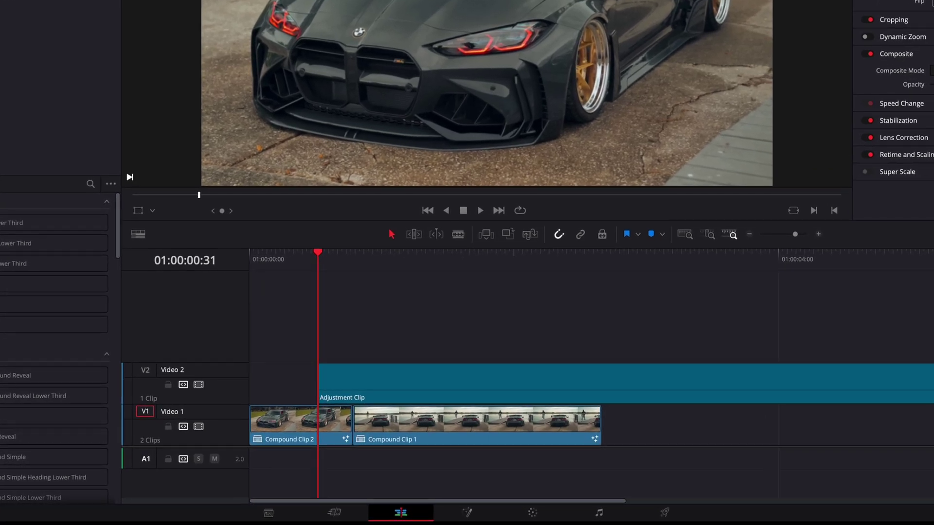
left_click_drag(922, 384, 421, 383)
left_click_drag(321, 263, 238, 266)
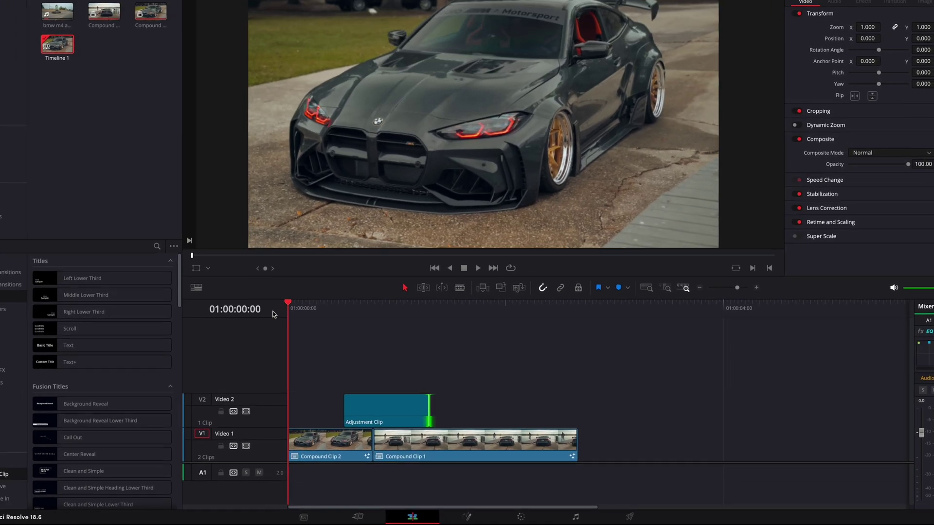
key("space")
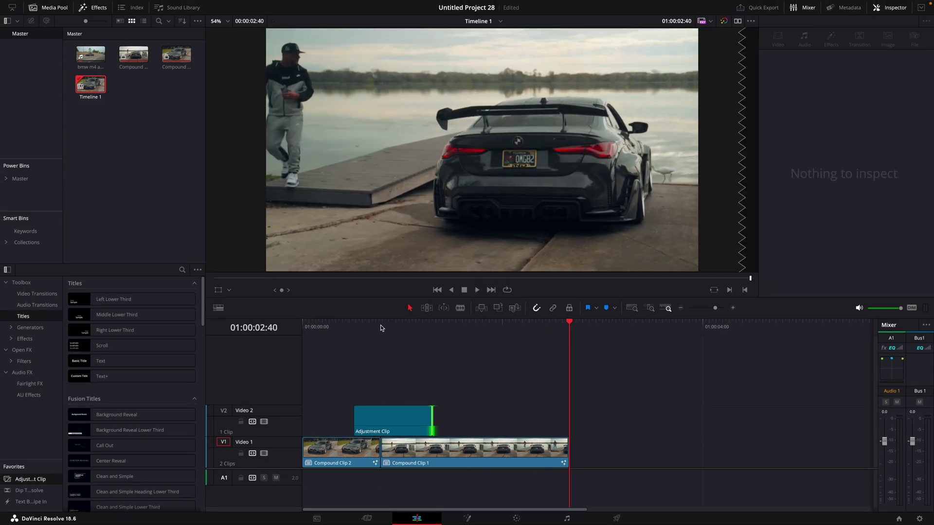
Open the adjustment clip in Fusion and add a Camera Shake (CShk) node between MediaIn1 and MediaOut1.
left_click(355, 327)
left_click(388, 413)
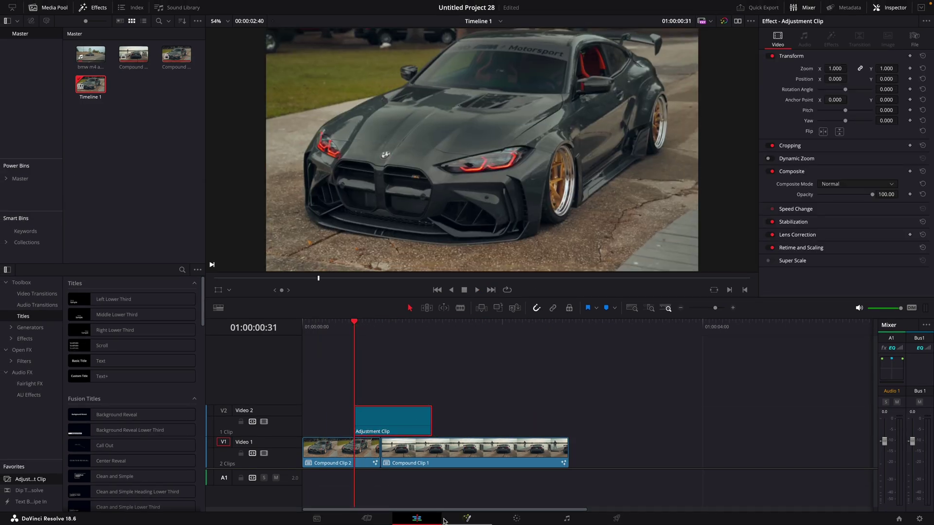
left_click(463, 520)
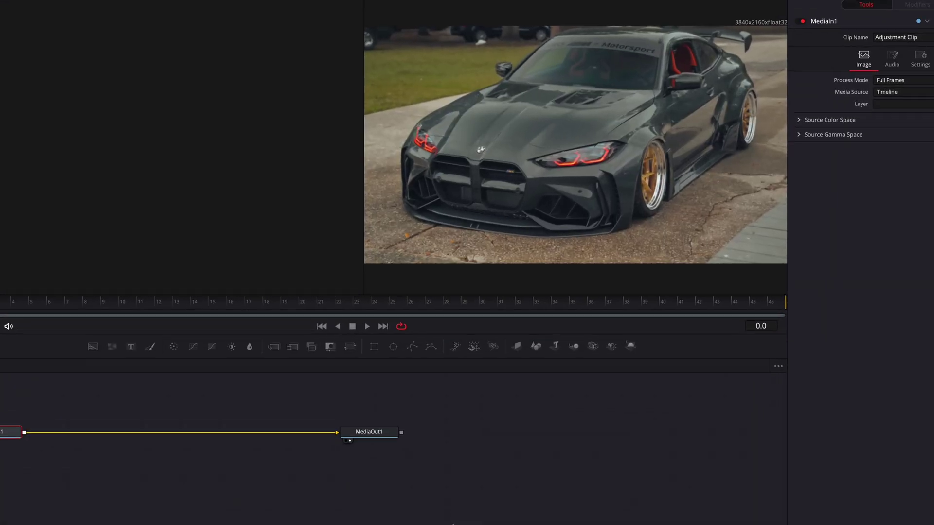
key("shift+space")
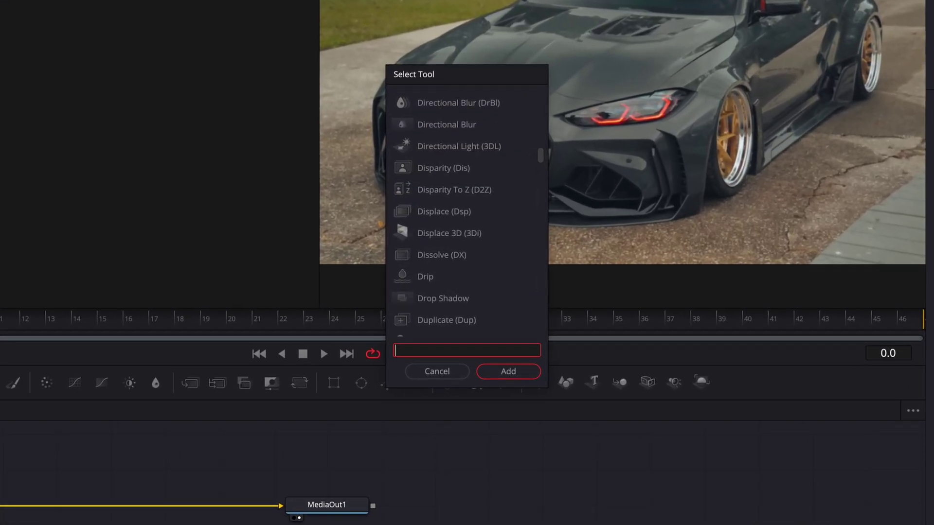
type("camera")
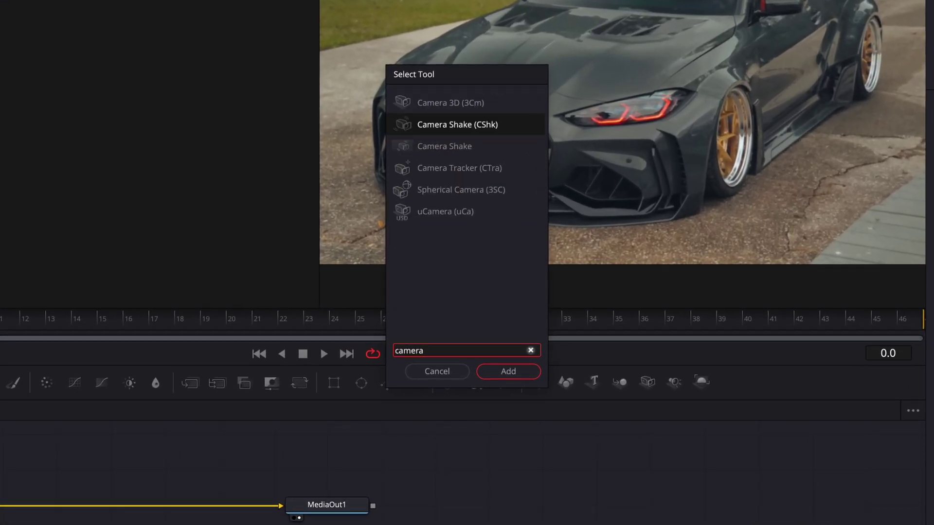
key("Return")
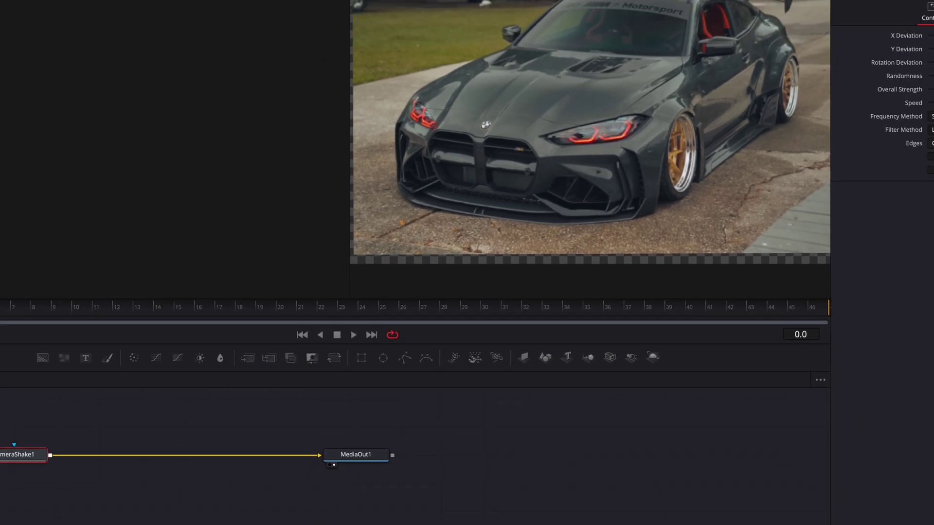
Keyframe the Camera Shake's Overall Strength at 0.606 on frame 16 and at 0.0 on frames 0 and 42.
left_click_drag(23, 305, 257, 321)
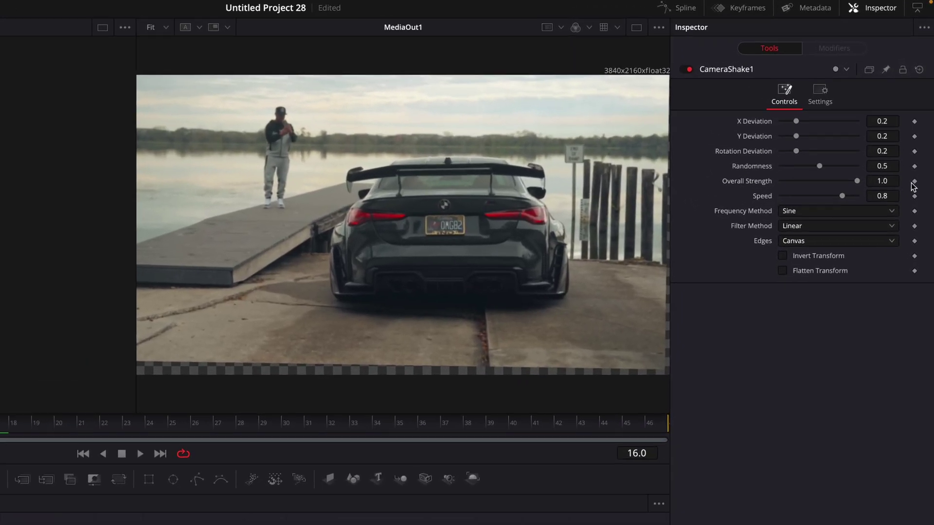
left_click_drag(856, 181, 830, 179)
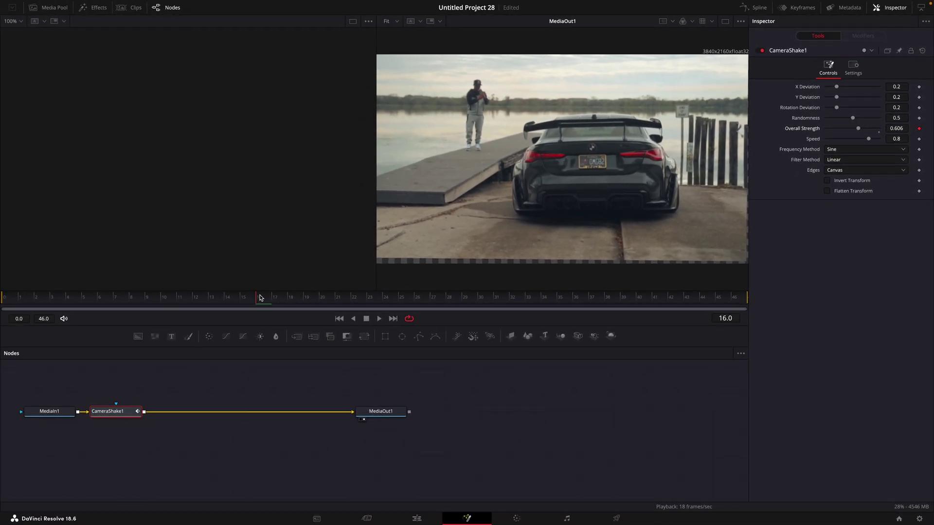
left_click_drag(260, 299, 1, 306)
left_click_drag(858, 129, 826, 129)
left_click_drag(470, 304, 676, 308)
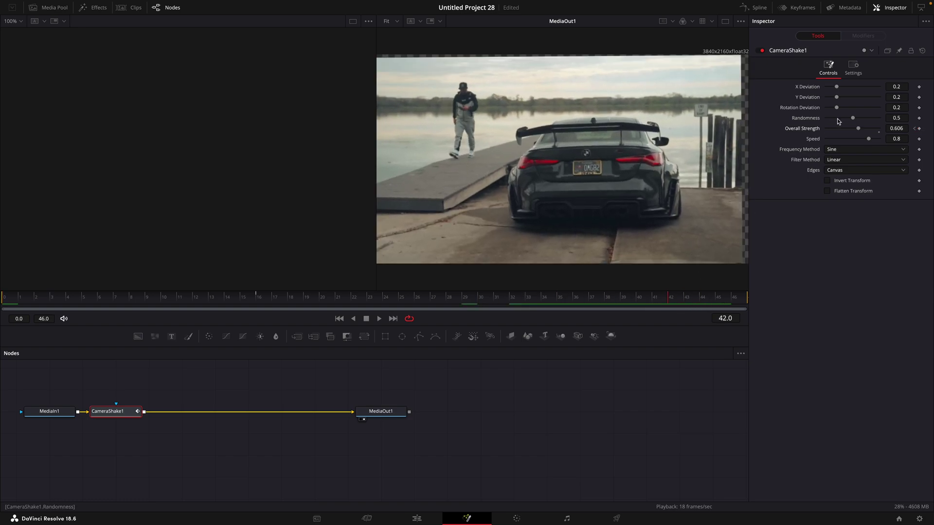
left_click_drag(858, 129, 768, 129)
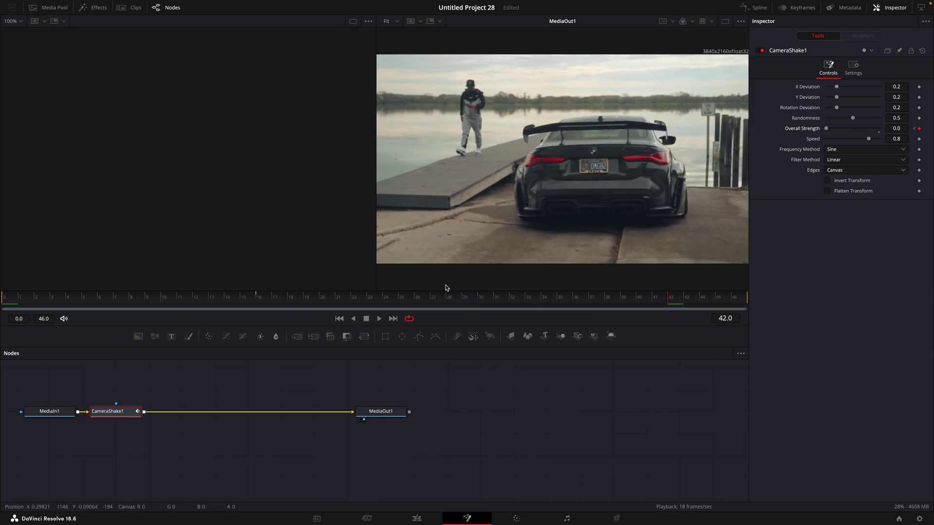
Scrub through the shake from the start and set the Camera Shake's Edges to Mirror.
left_click_drag(341, 301, 3, 301)
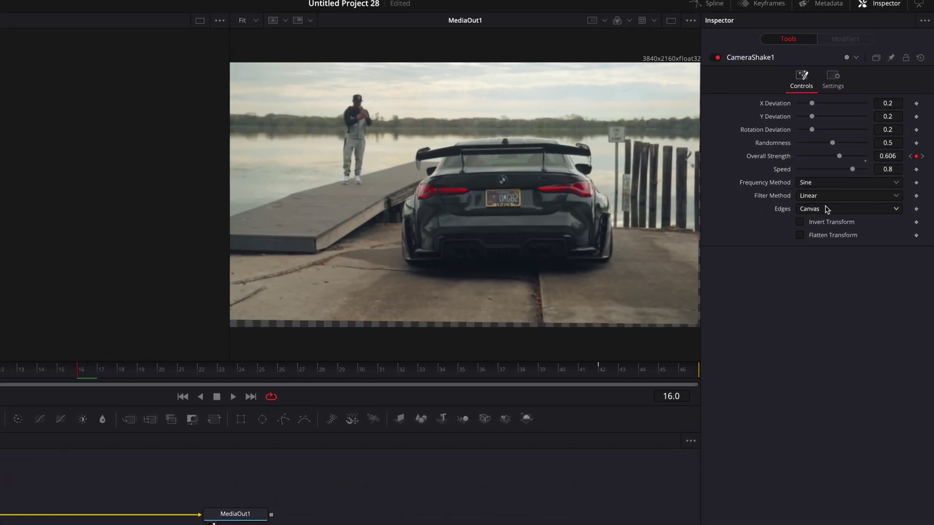
left_click(826, 210)
left_click(819, 263)
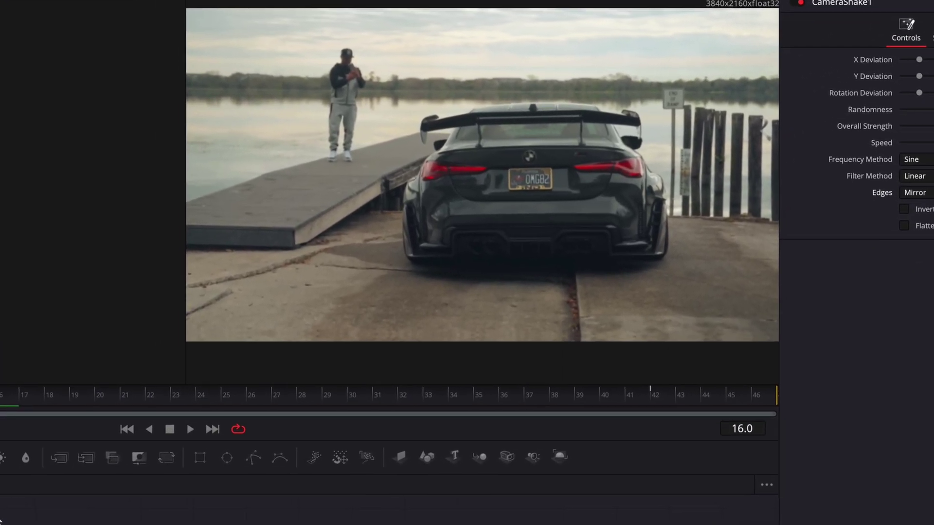
Add a Transform (Xf) node after the Camera Shake node.
key("shift+space")
key("BackSpace")
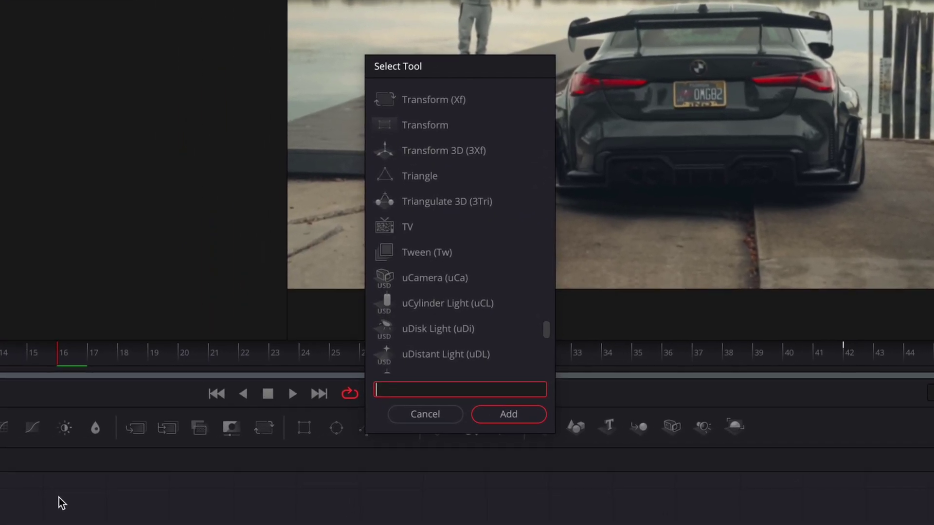
type("transform")
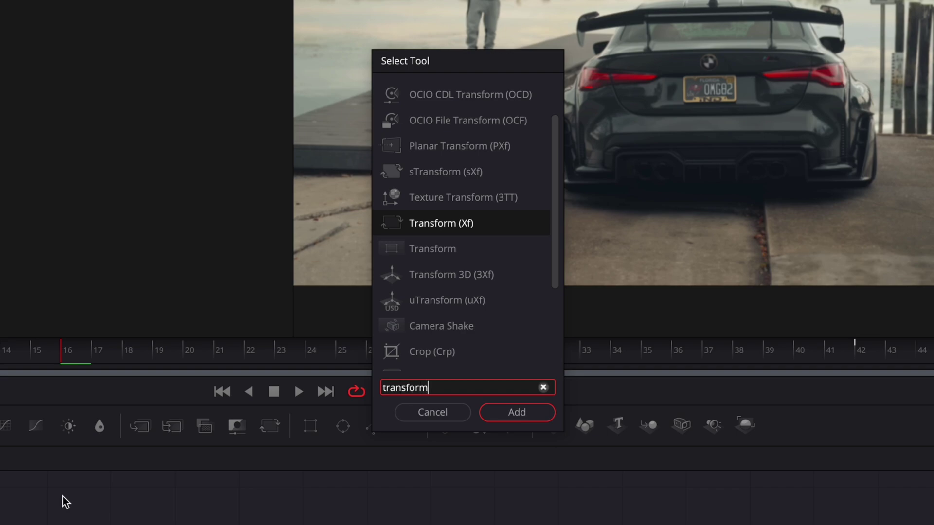
key("Return")
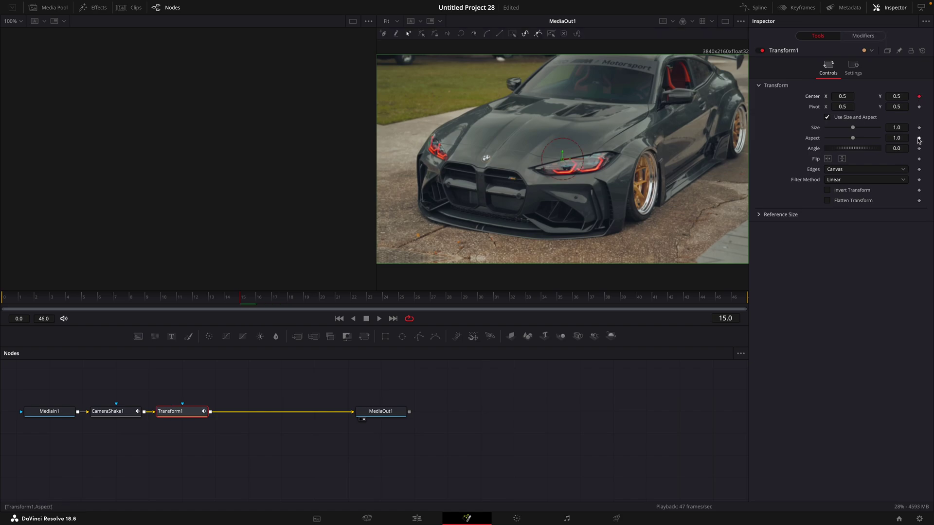
Keyframe the Transform's Center at X 0.338, Y 0.721 on frame 16.
key("Right")
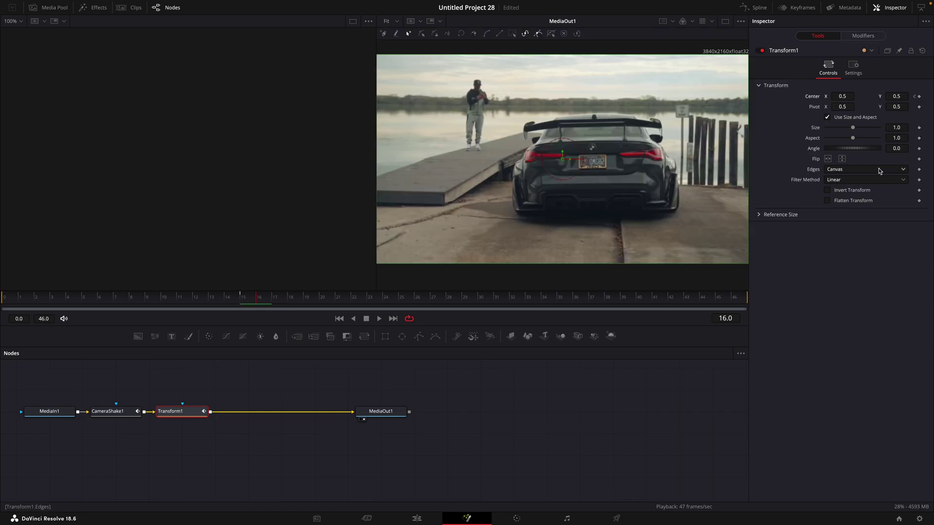
left_click_drag(846, 96, 779, 97)
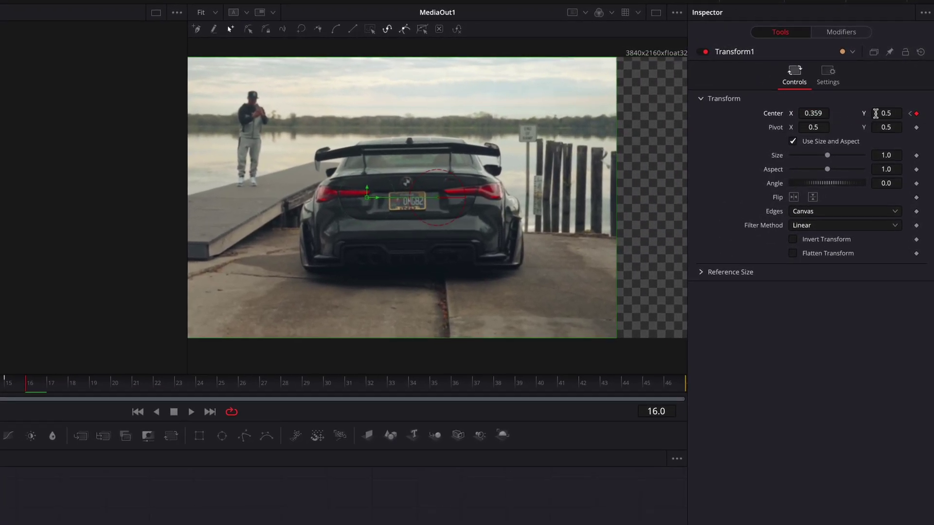
left_click_drag(883, 105, 806, 113)
Keyframe the Transform's Center at X 0.5, Y 0.5 on frame 23 and set its Edges to Mirror.
key("Right")
key("Right")
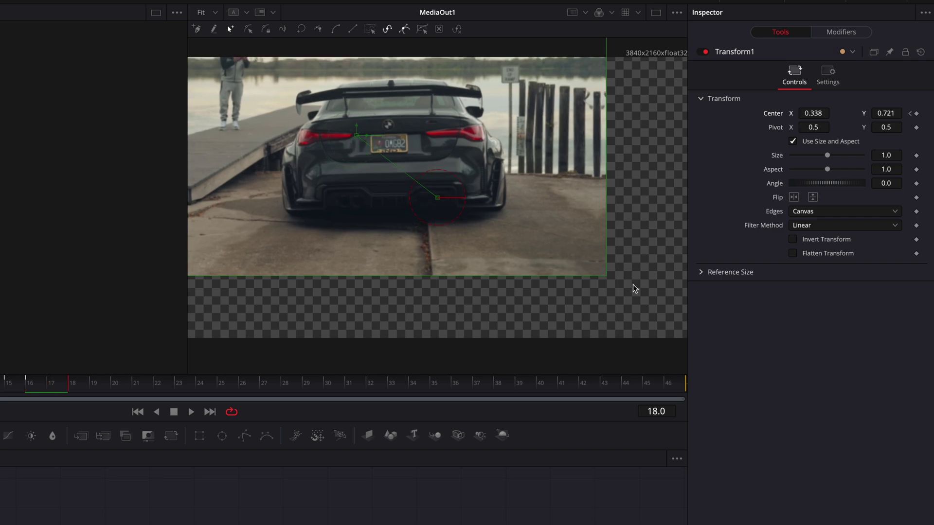
key("Right")
key("Right")
key("Right")
key("Right")
key("Right")
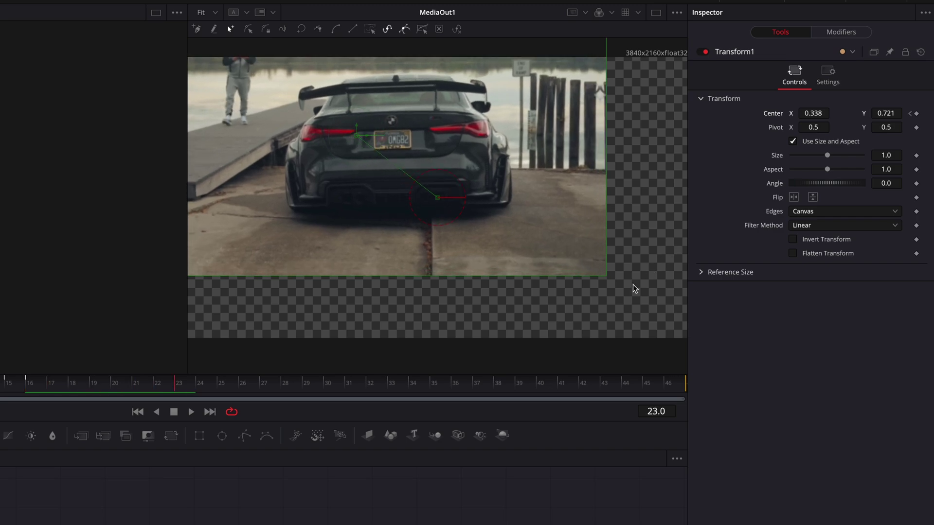
key("Right")
key("Right")
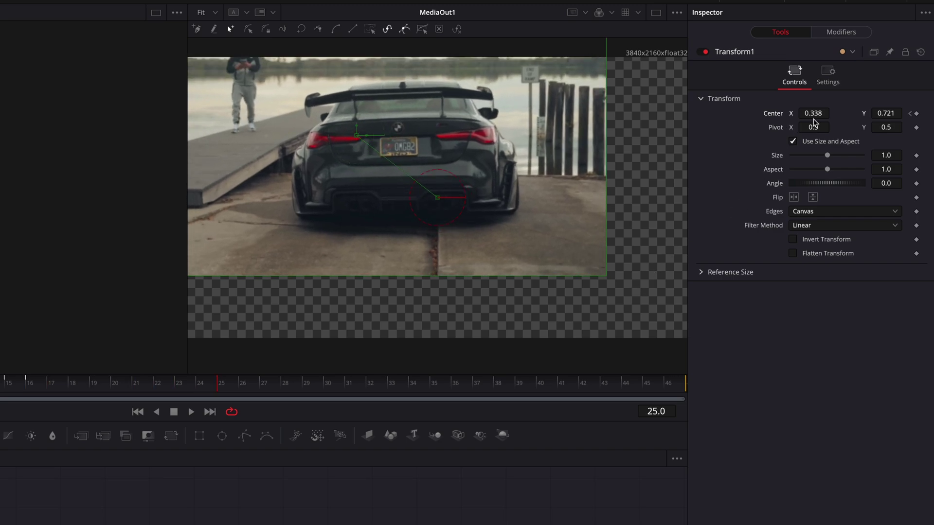
key("Left")
key("Left")
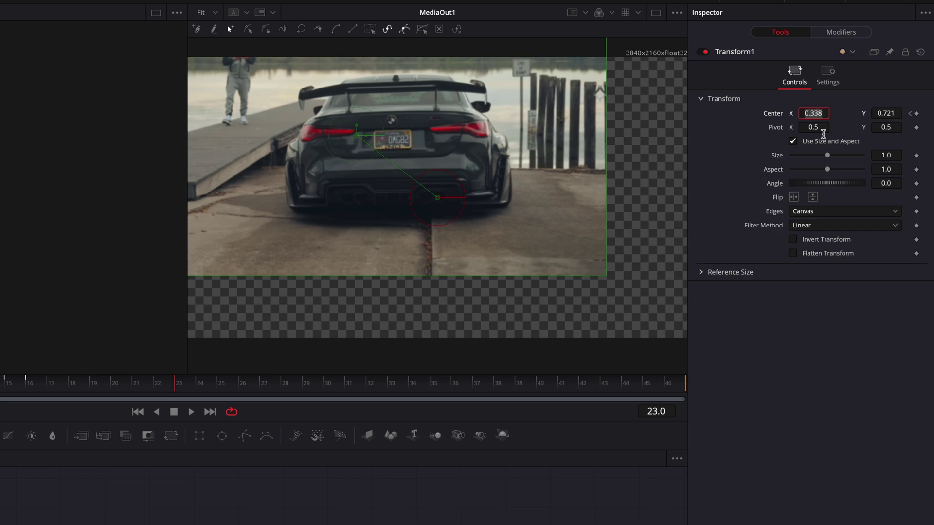
type("0.5")
key("Tab")
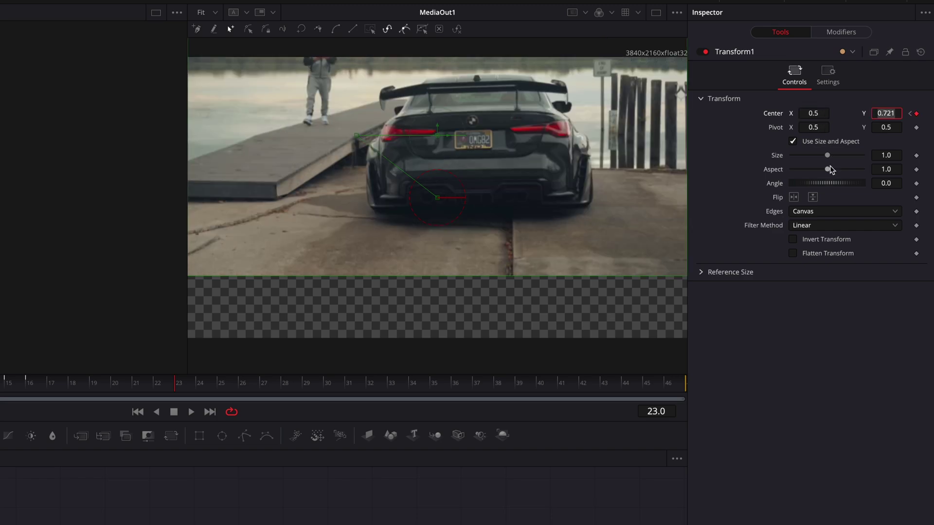
type("0.5")
key("Tab")
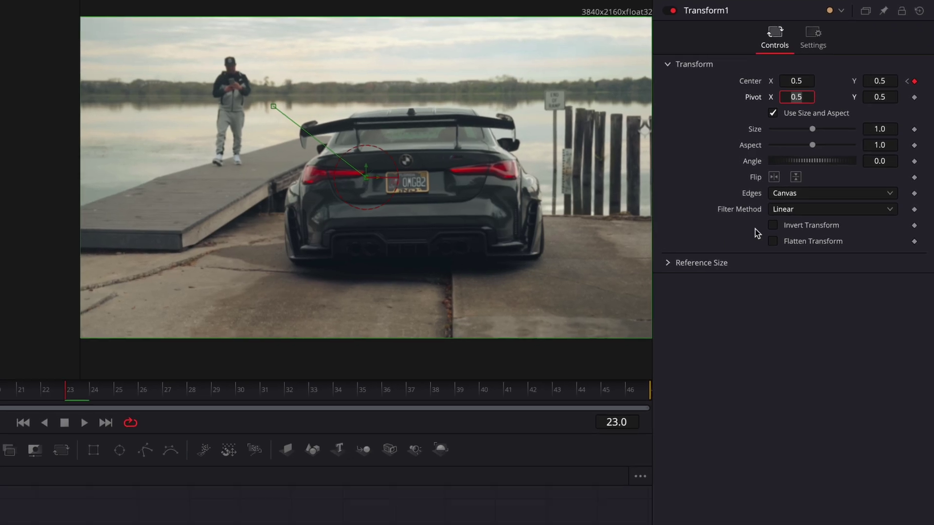
left_click(789, 194)
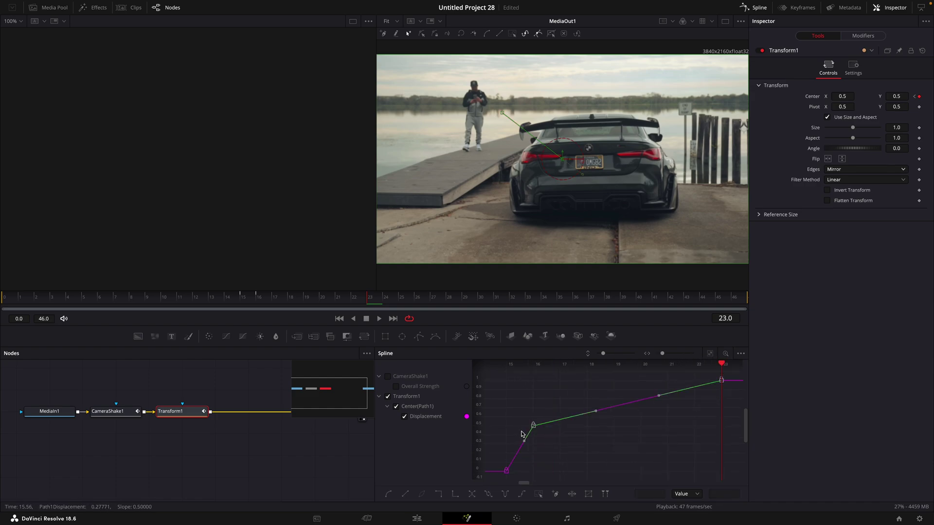
Steepen the Transform's Center displacement curve out of the frame 16 keyframe so it eases into frame 23, and play the move.
scroll(591, 409, "up", 3)
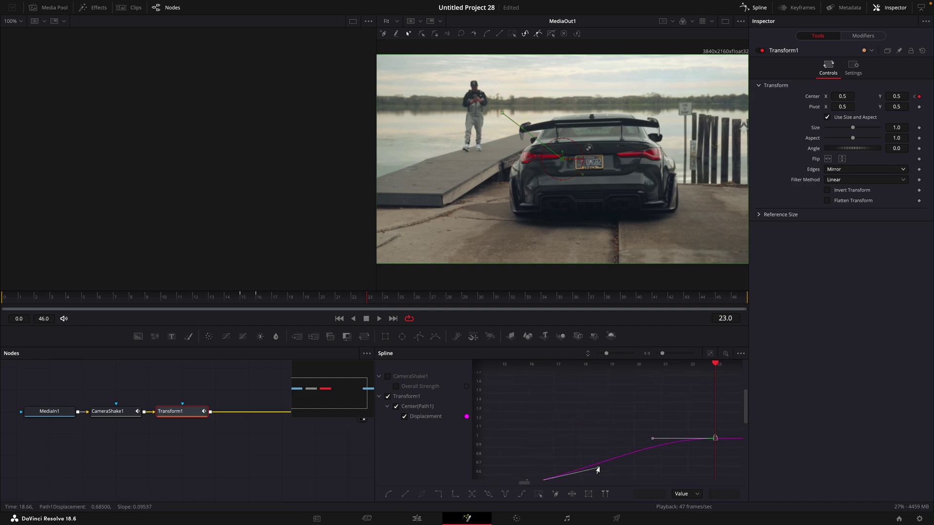
left_click_drag(598, 467, 604, 444)
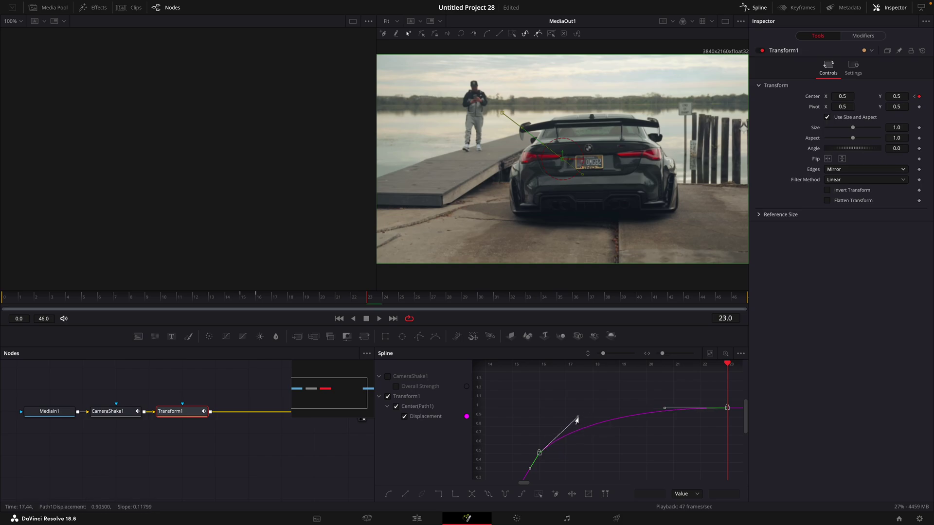
left_click_drag(320, 298, 261, 299)
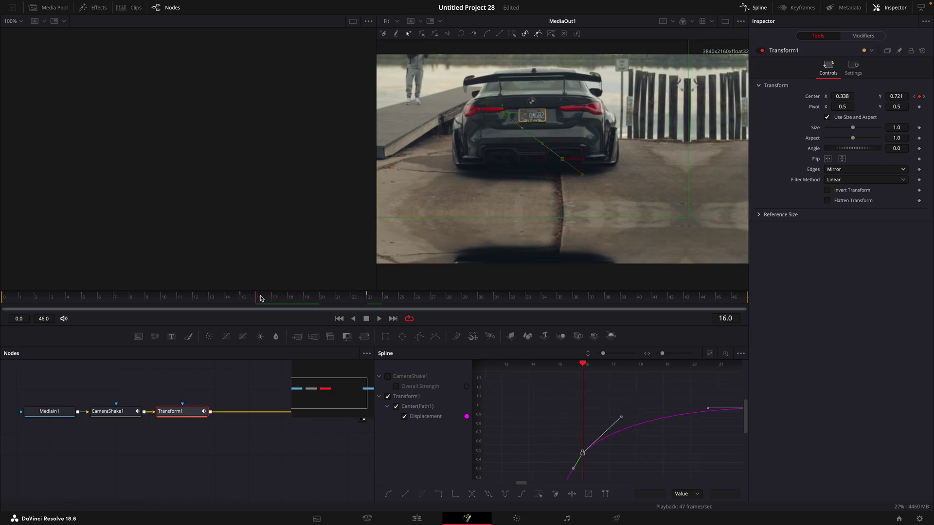
key("space")
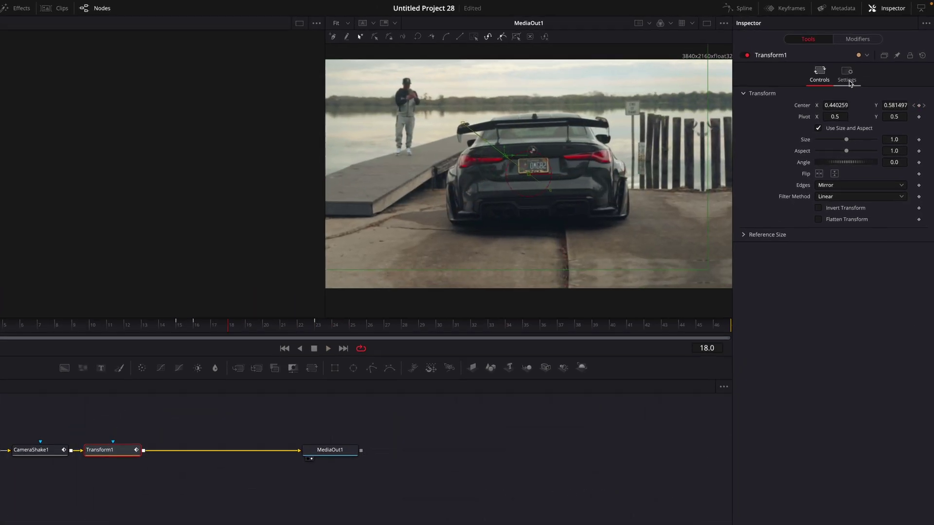
Enable Motion Blur for the Transform node and check the blurred movement around frame 16.
left_click(854, 69)
left_click(799, 226)
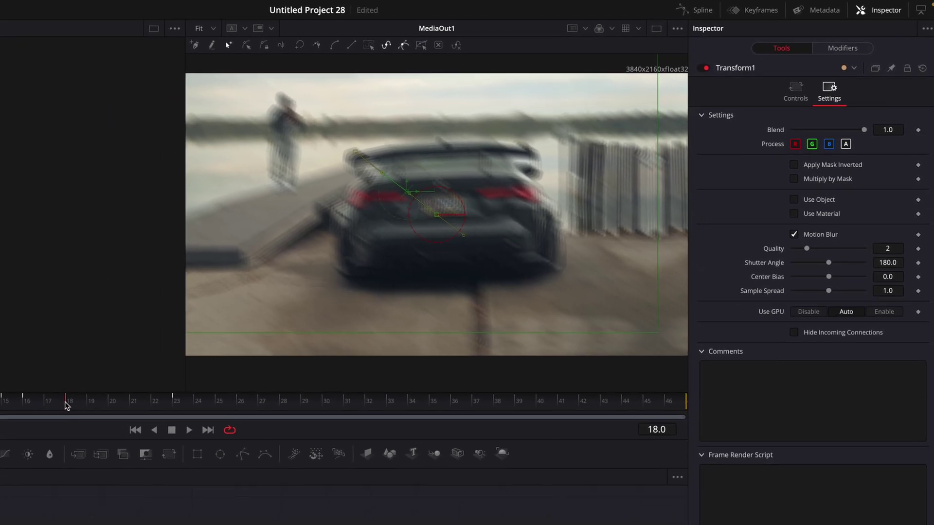
left_click_drag(65, 403, 28, 403)
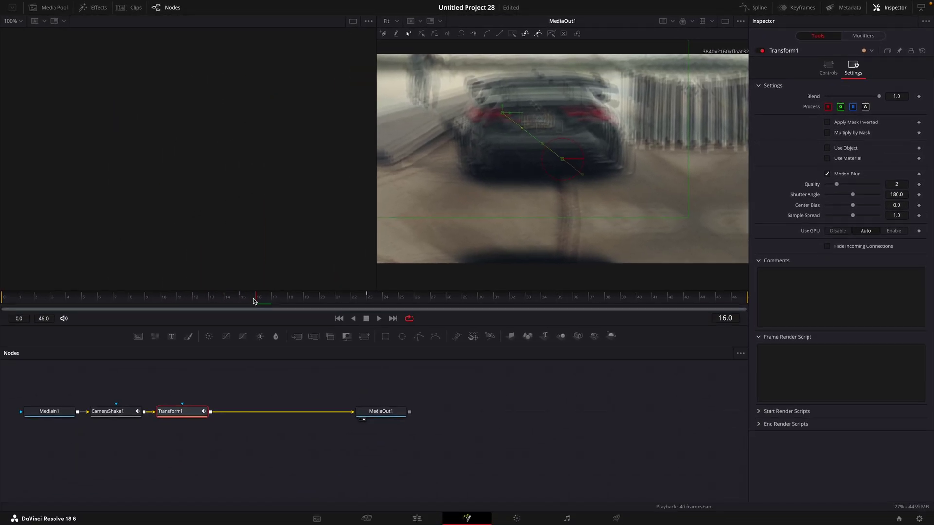
Add a Directional Blur (DrBl) node after the Transform node.
key("shift+space")
type("dir")
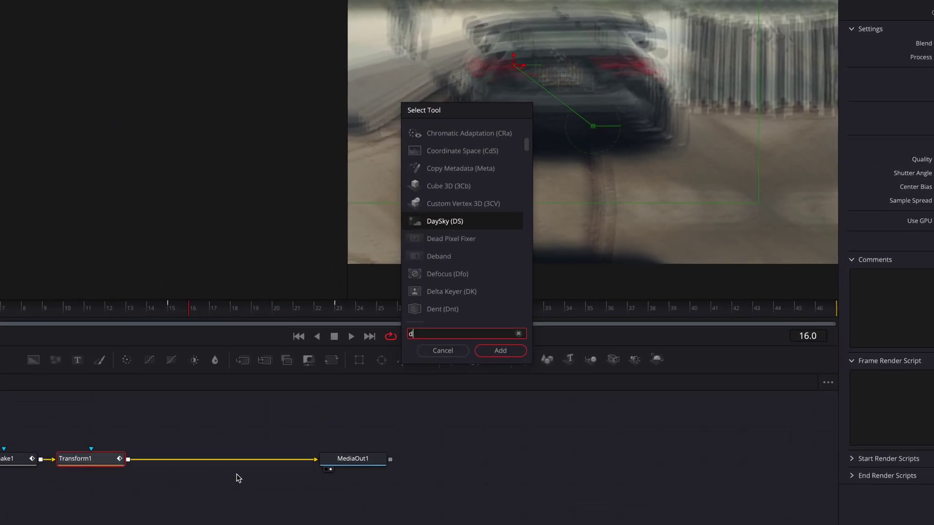
type("ect")
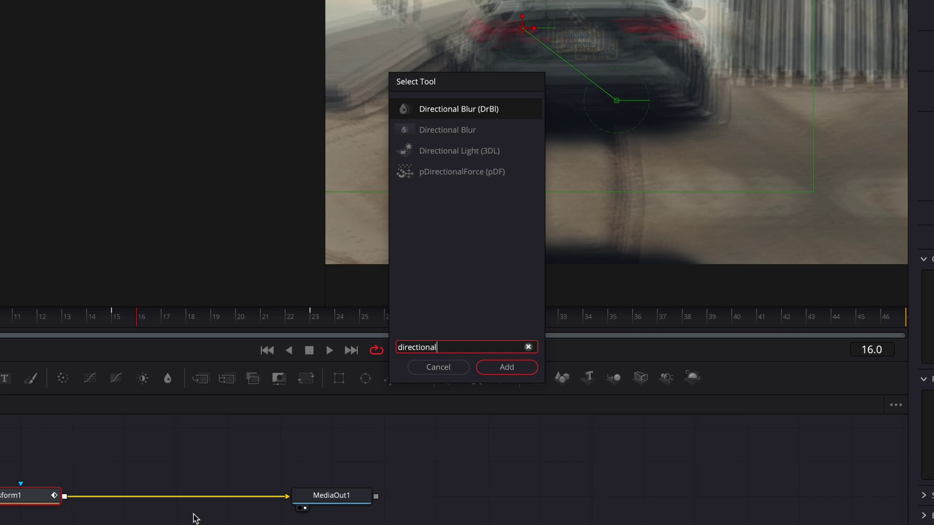
type("ional")
key("Return")
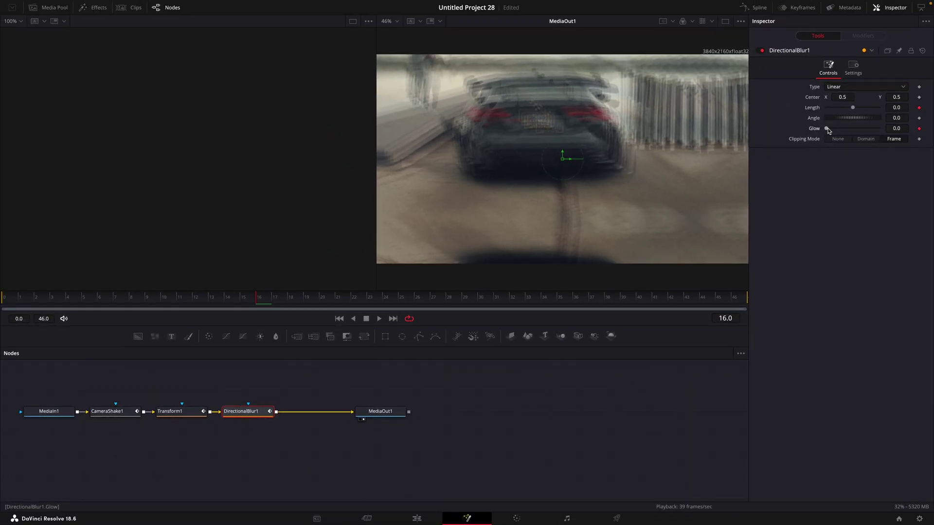
Keyframe the Directional Blur with Length 0.033, Angle -31.3 and Glow 0.118 on frame 16, and with Length and Glow at 0 on frame 29.
left_click_drag(828, 129, 864, 121)
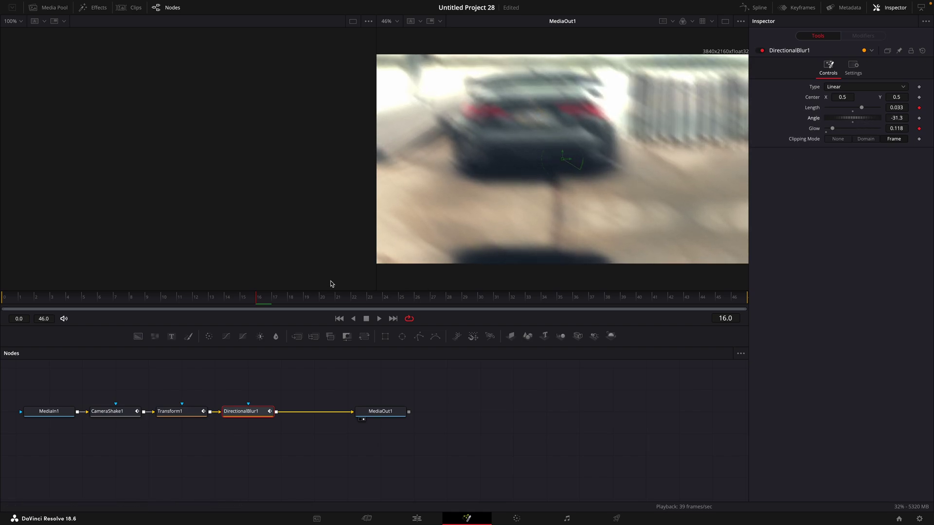
key("space")
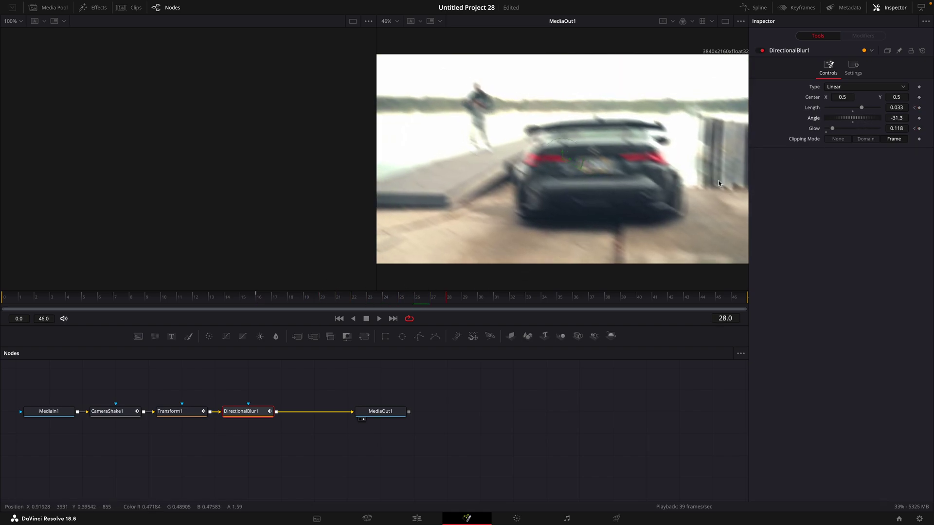
left_click_drag(834, 129, 823, 129)
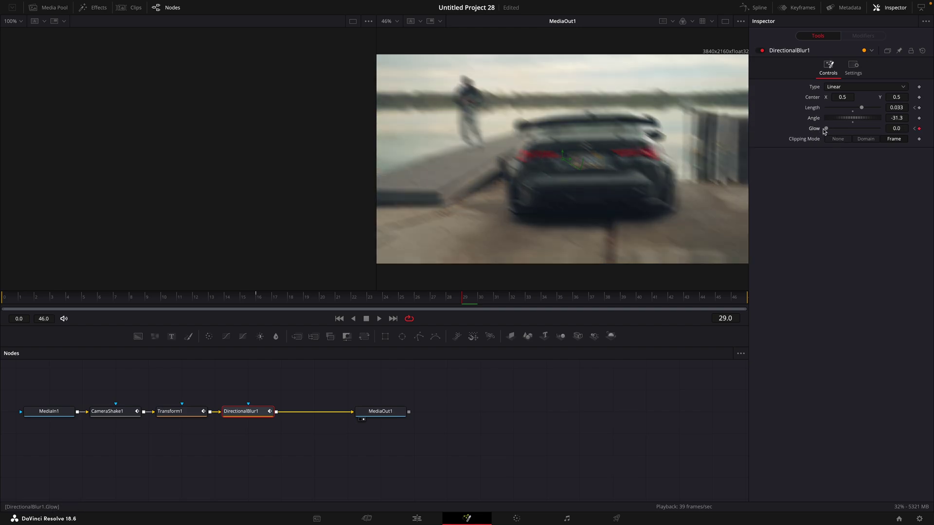
left_click(853, 111)
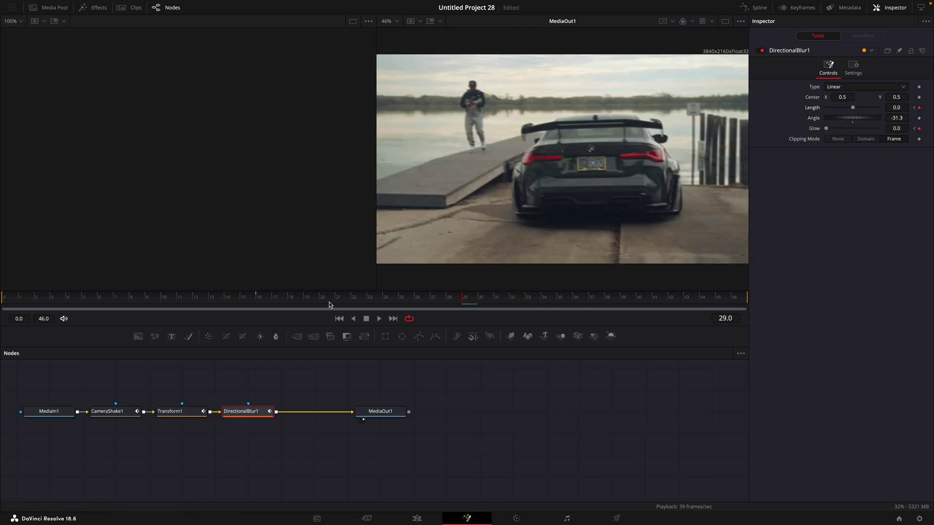
Keyframe the Directional Blur's Glow at 0 on frame 0 and its Length at 0 on frame 15.
left_click_drag(472, 297, 1, 308)
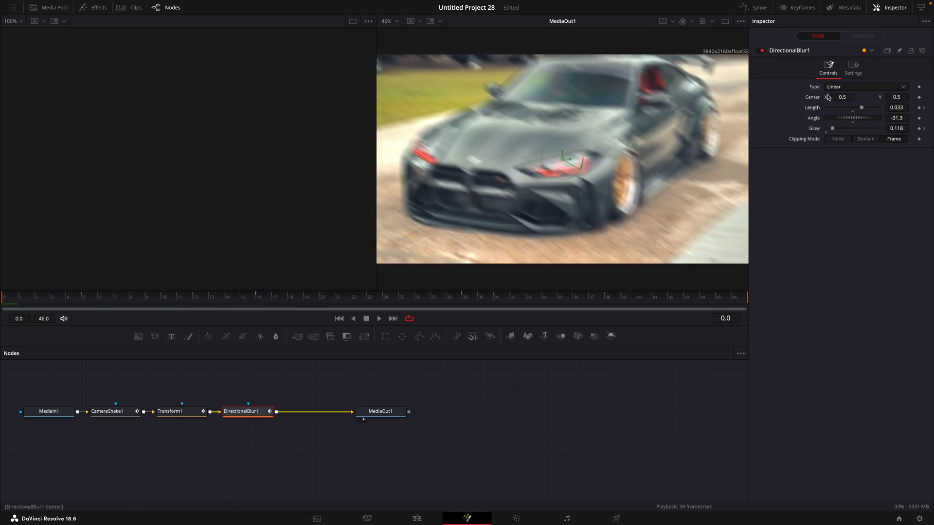
left_click_drag(831, 130, 779, 128)
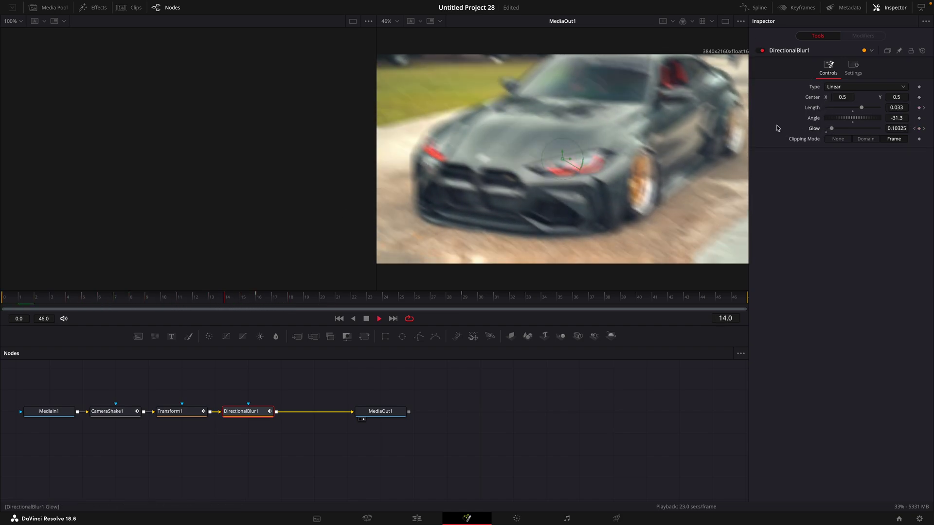
left_click_drag(142, 303, 253, 305)
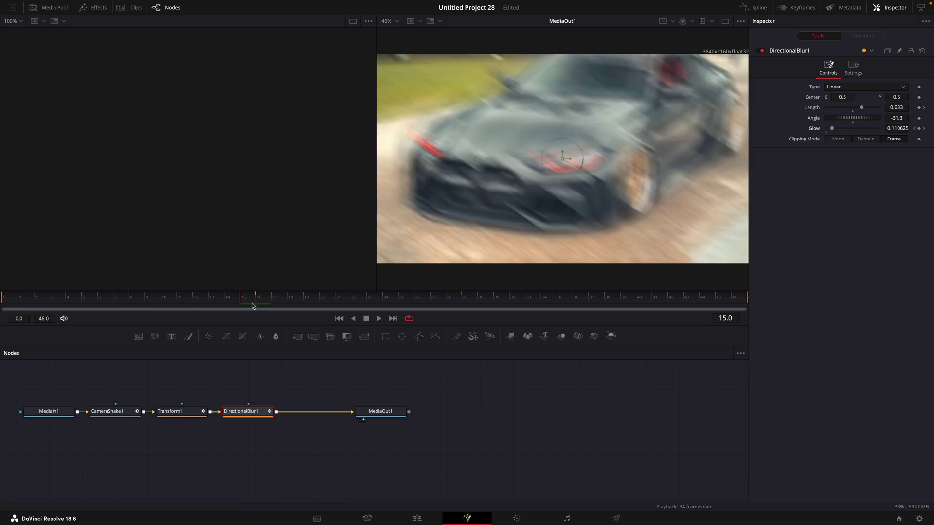
left_click_drag(862, 108, 798, 109)
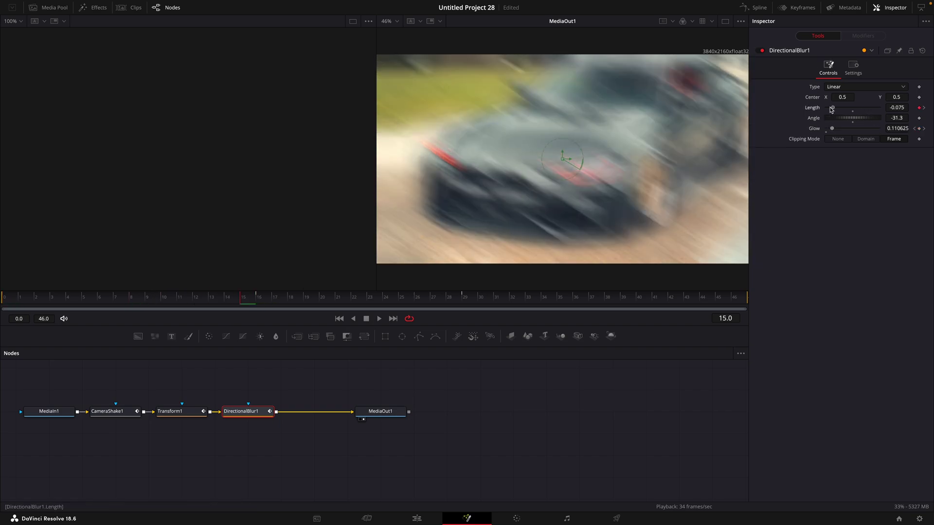
left_click(854, 111)
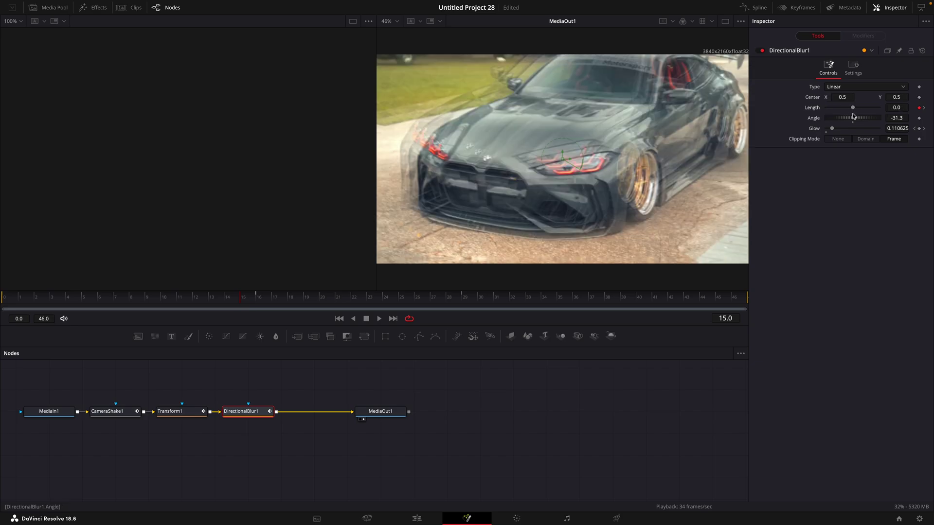
left_click(193, 304)
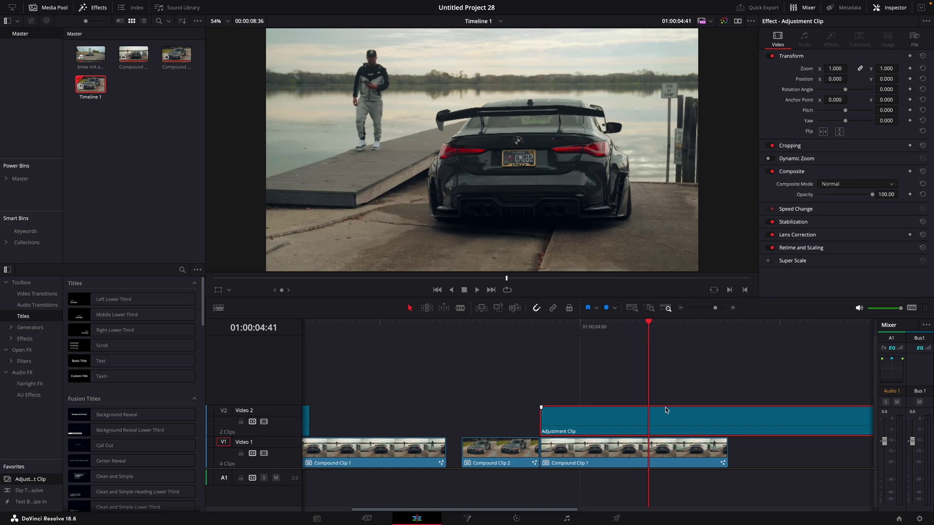
Split the second adjustment clip at 01:00:04:41 and delete the part after the cut.
key("ctrl+b")
key("Delete")
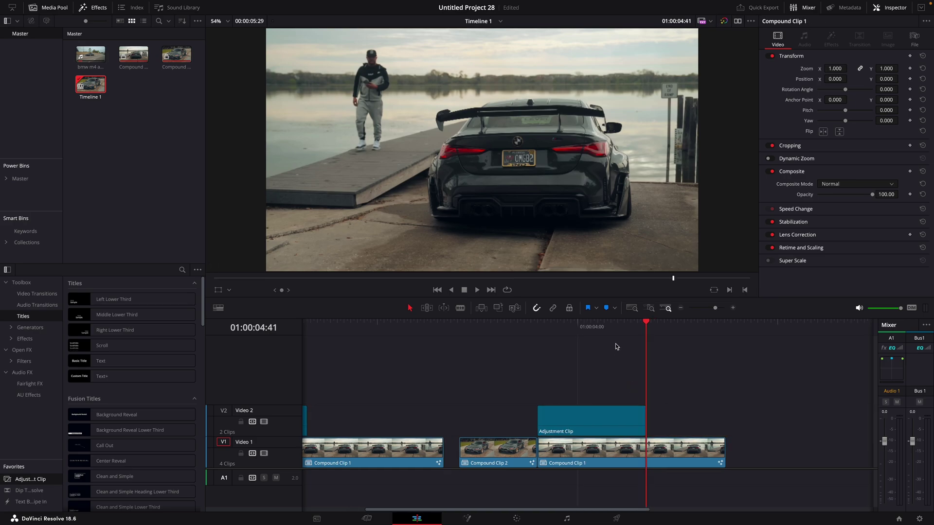
left_click_drag(615, 344, 538, 347)
Open the shortened adjustment clip in Fusion and add a Transform (Xf) node between MediaIn1 and MediaOut1.
left_click(580, 424)
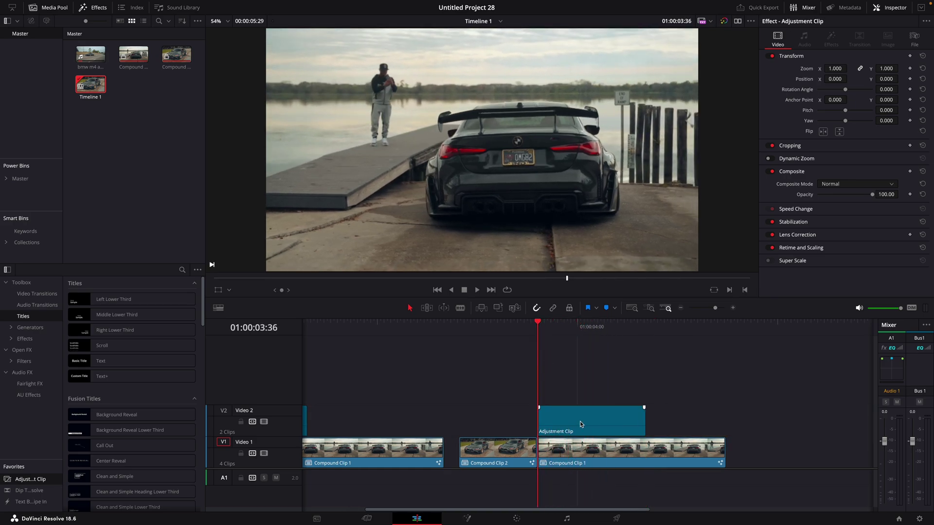
left_click(461, 520)
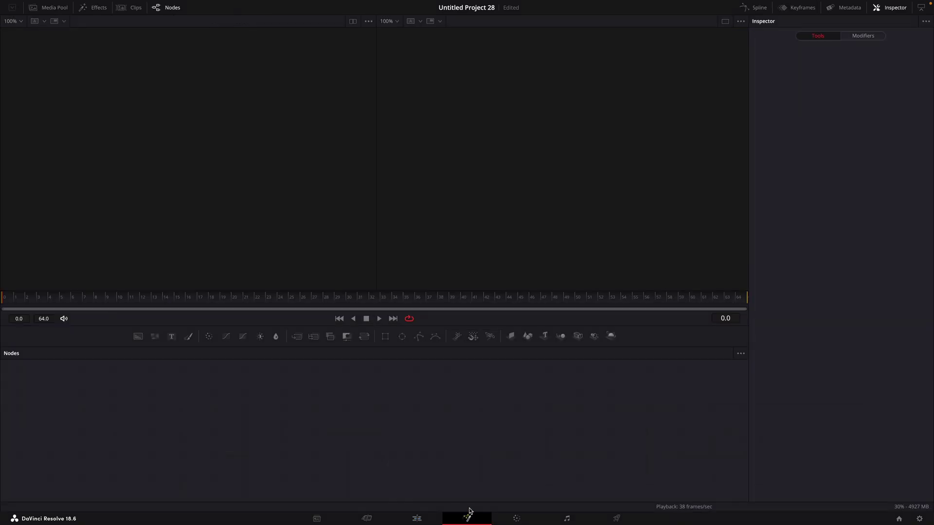
key("shift+space")
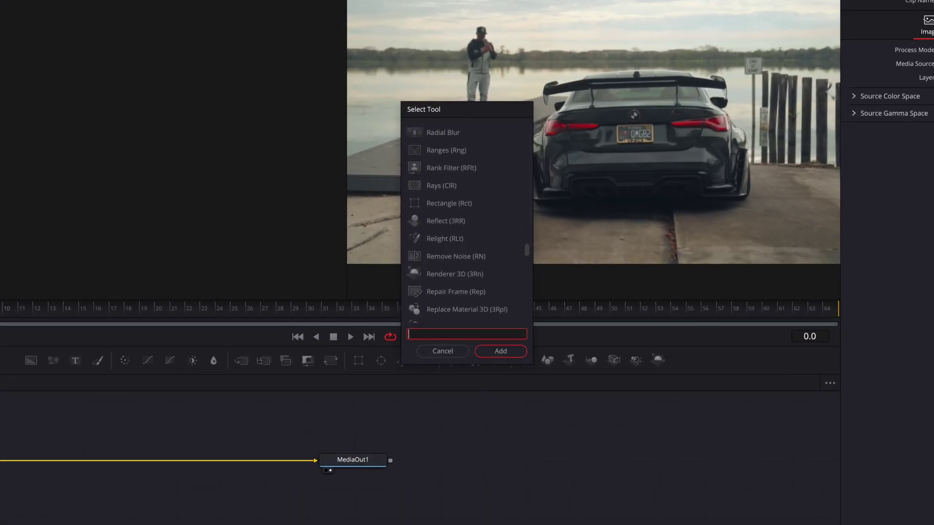
type("transform")
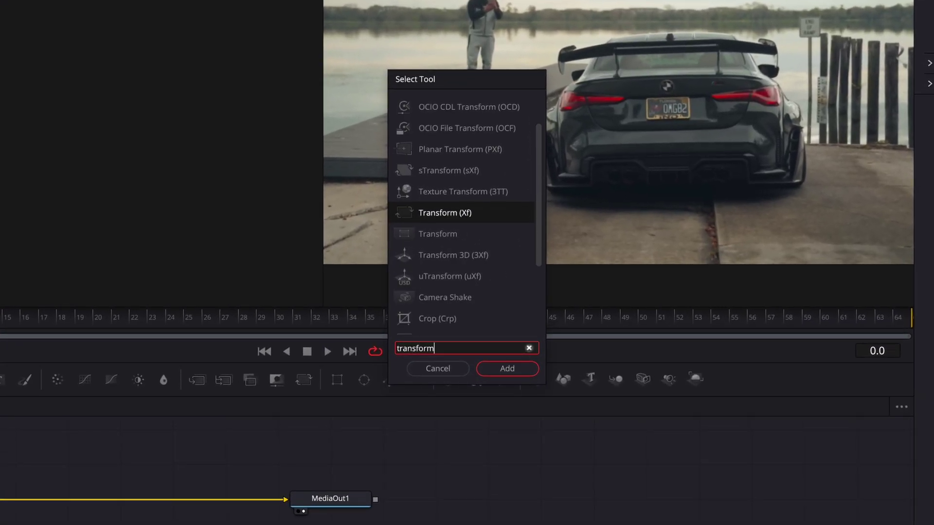
key("Return")
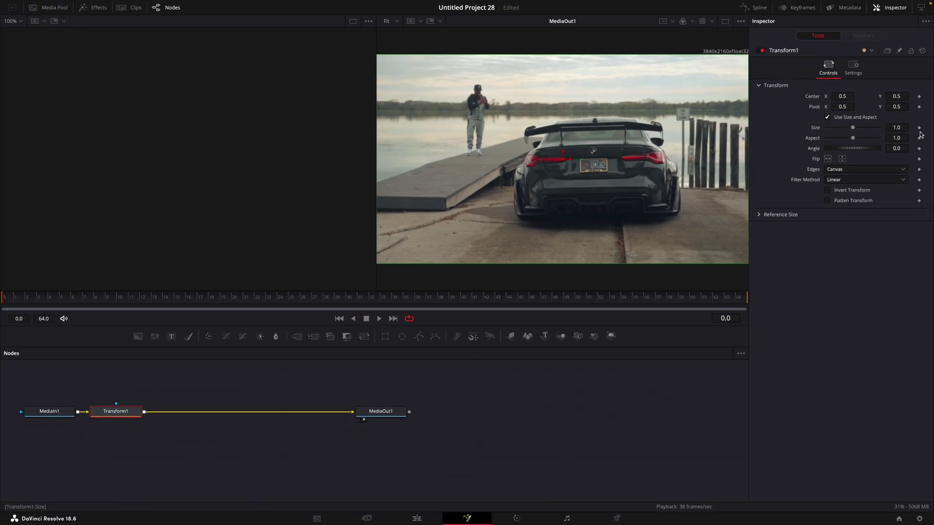
Keyframe the Transform's Size at 0.89 on frame 0 and set its Edges to Mirror.
left_click_drag(853, 128, 850, 129)
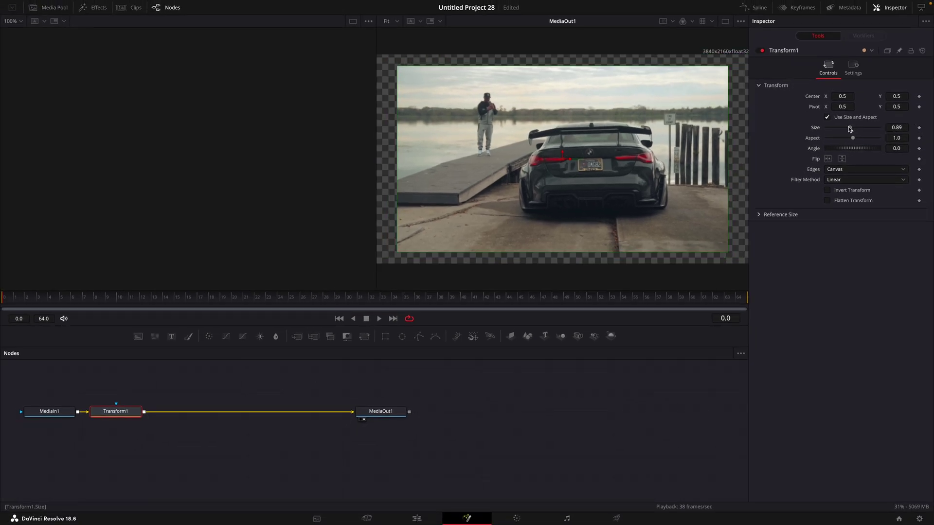
left_click(919, 128)
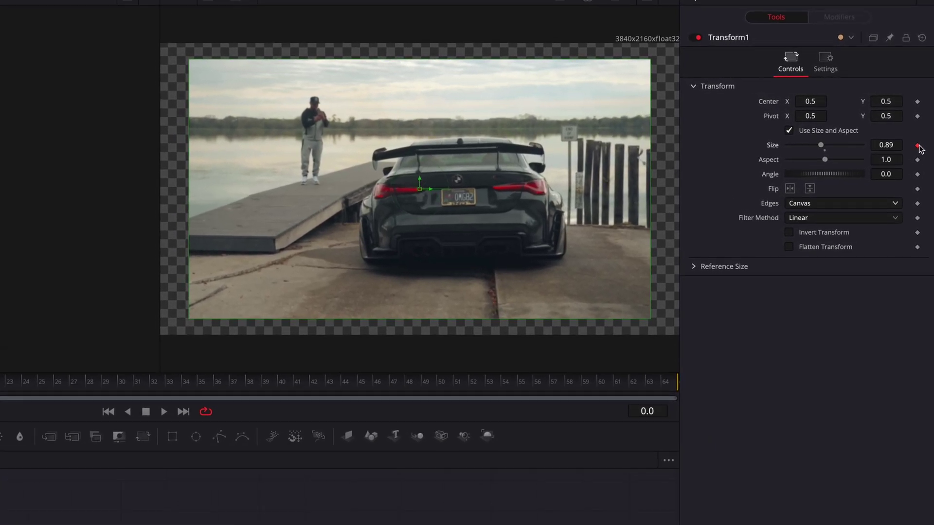
left_click(840, 204)
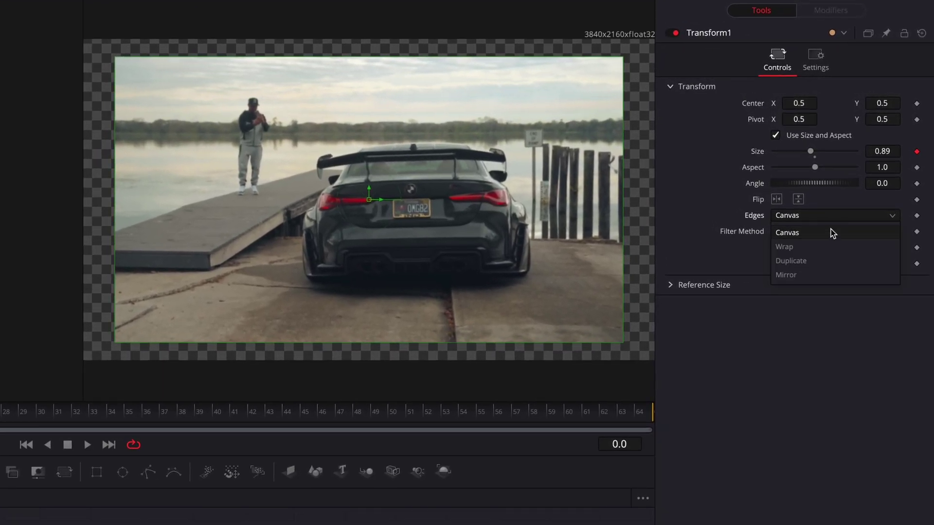
left_click(832, 273)
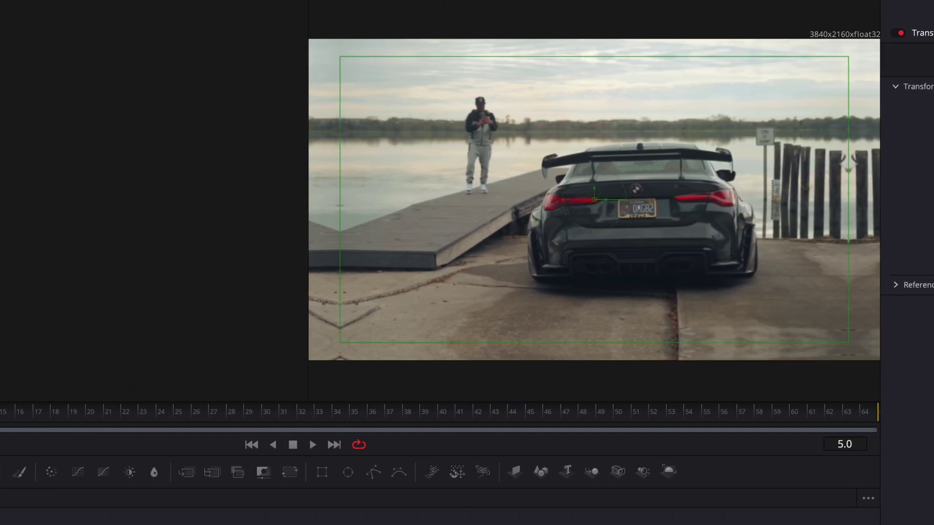
Keyframe the Transform's Size at 1.13 on frames 5 and 20, playing the zoom to check it.
left_click_drag(805, 152, 812, 152)
key("ctrl+Left")
key("space")
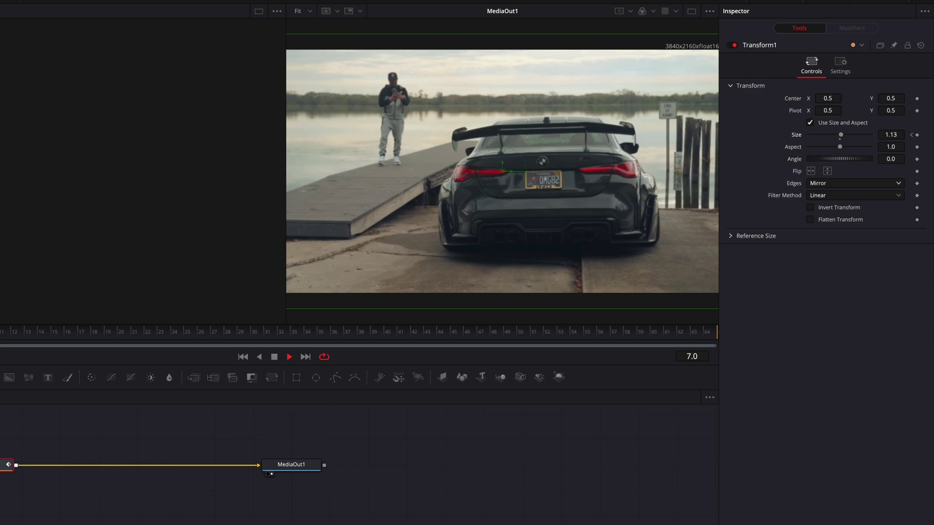
key("space")
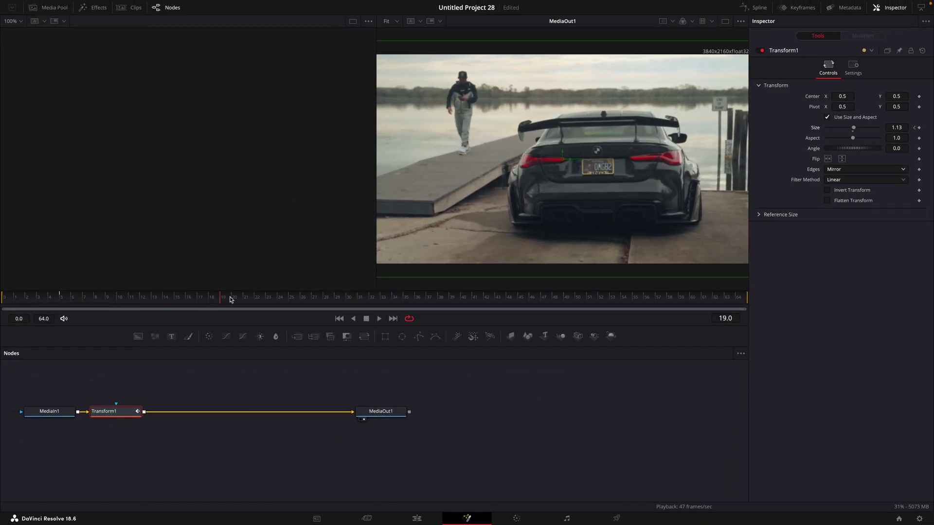
left_click_drag(231, 299, 236, 300)
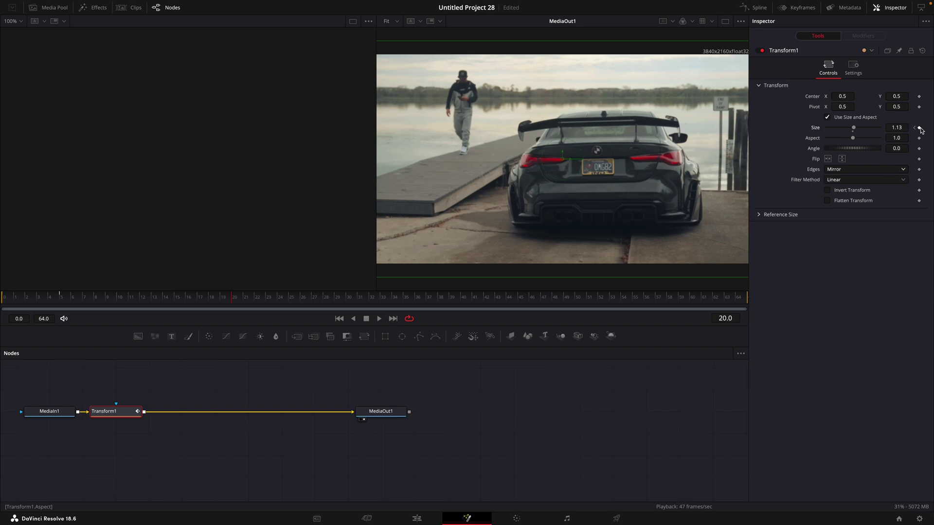
Keyframe the Transform's Size at 1.0 on frame 51.
key("space")
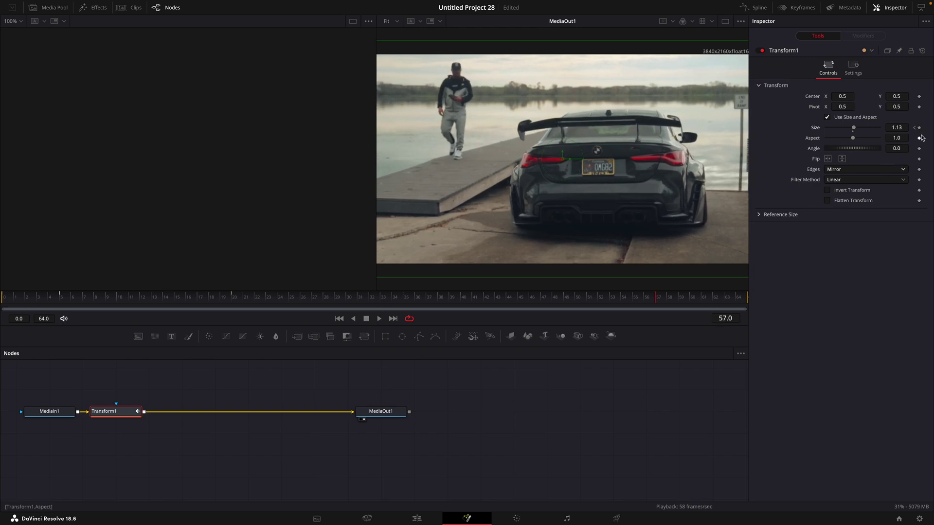
key("Left")
key("Left")
key("Left")
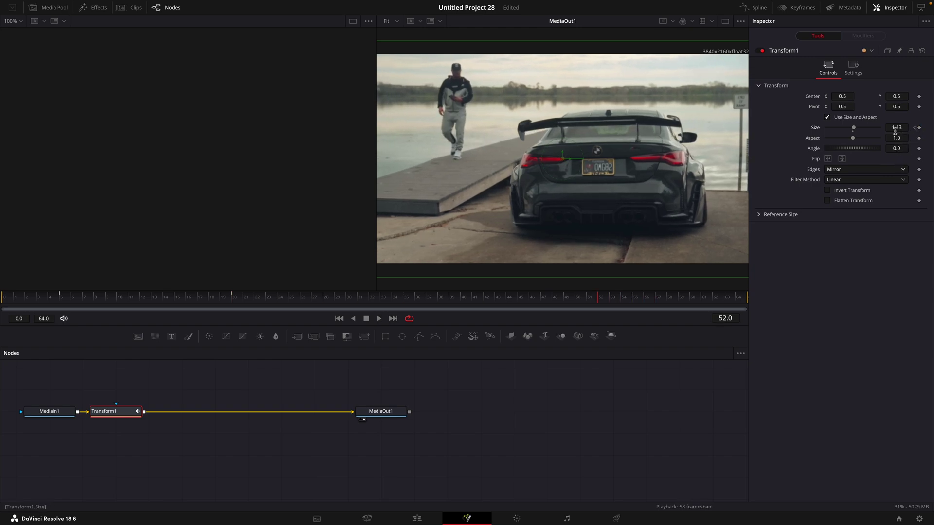
left_click_drag(853, 128, 853, 132)
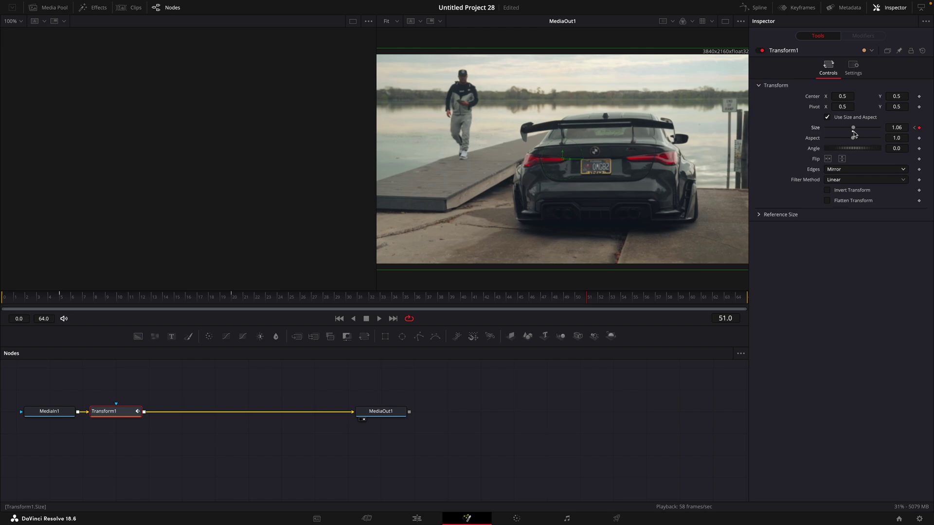
double_click(853, 131)
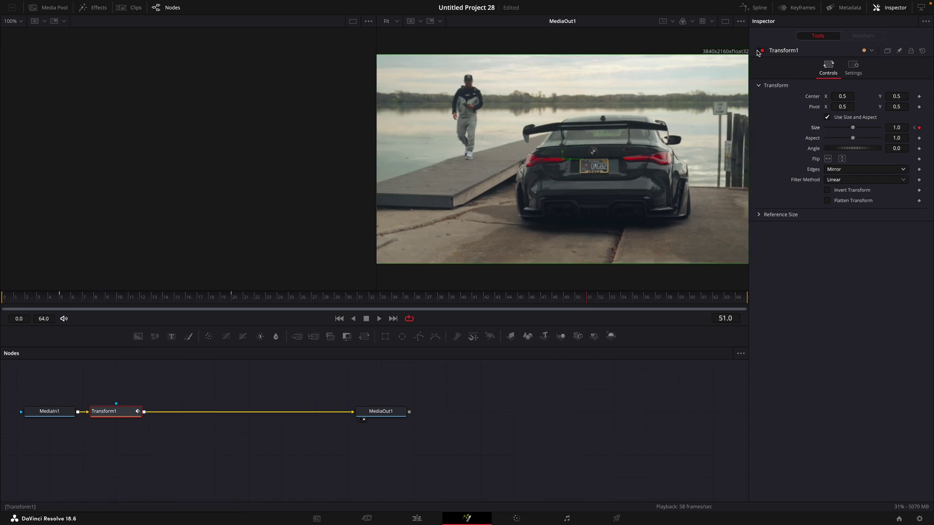
Show the Transform's Size curve in the spline editor and smooth its keyframes for both the zoom in and the zoom out.
left_click(757, 8)
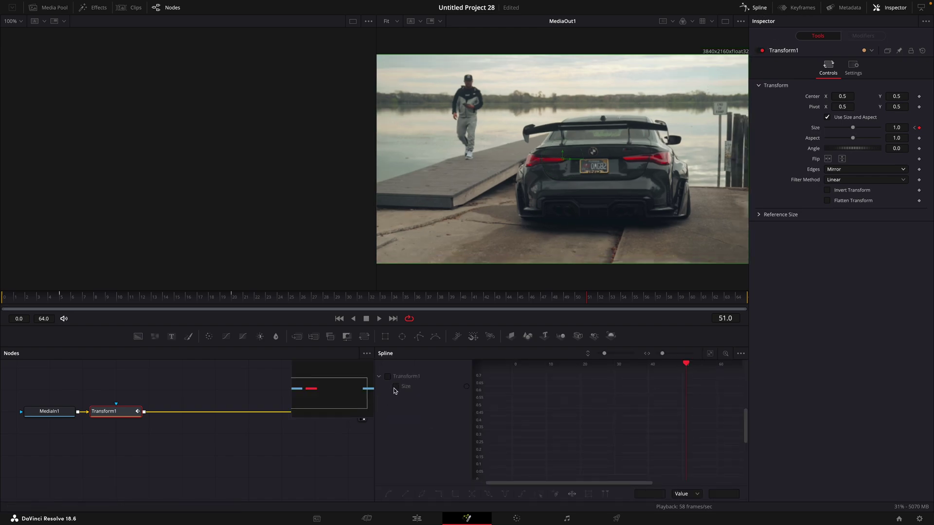
left_click_drag(695, 437, 581, 395)
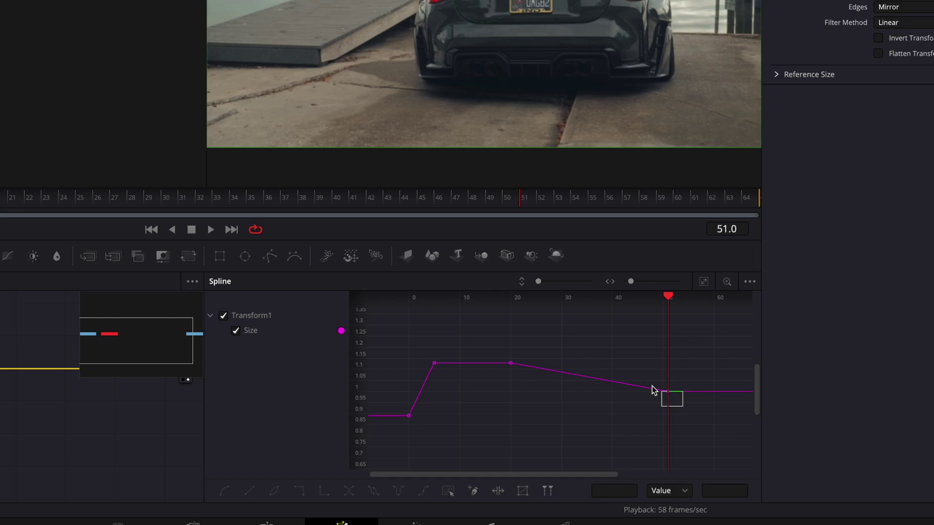
left_click_drag(475, 316, 476, 317)
key("s")
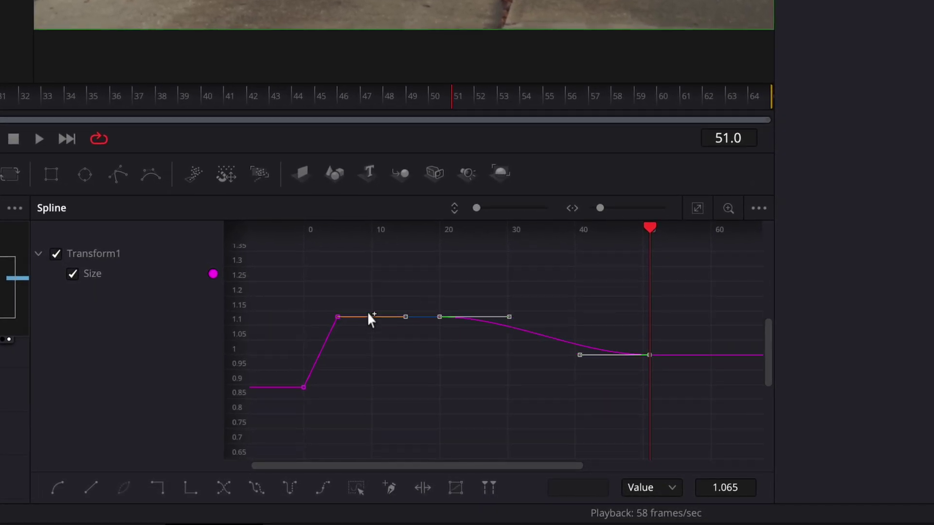
left_click(389, 316)
left_click_drag(307, 386, 304, 392)
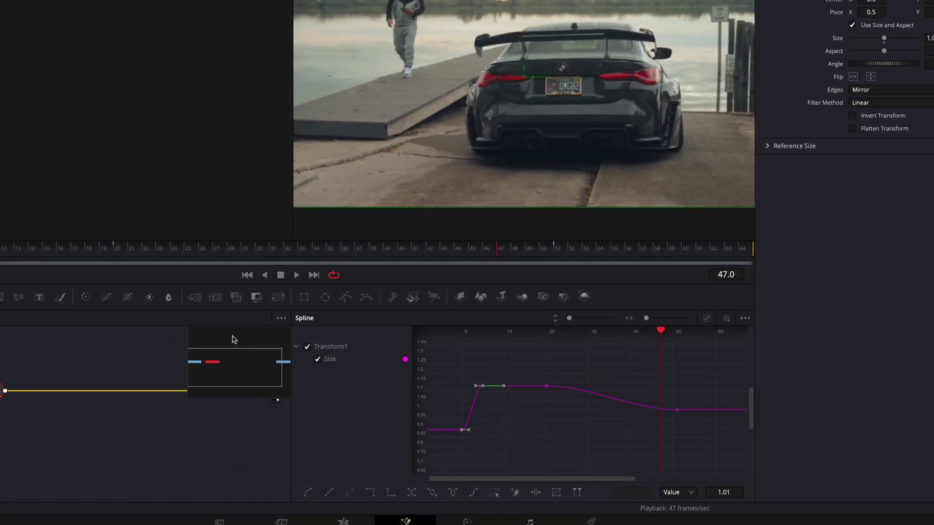
Move the second Size keyframe to frame 8 and the last two to frames 30 and 61, and play the zoom.
scroll(519, 407, "up", 5)
scroll(502, 392, "down", 7)
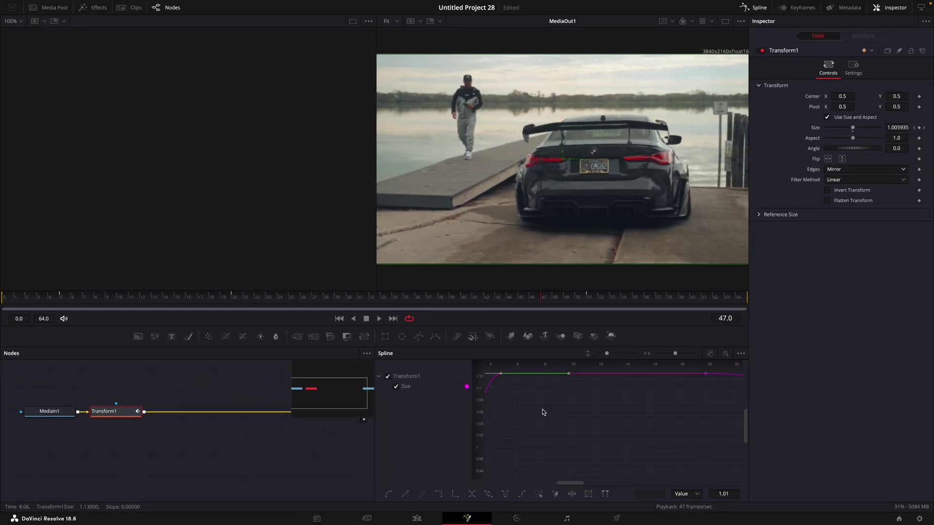
key("super+f")
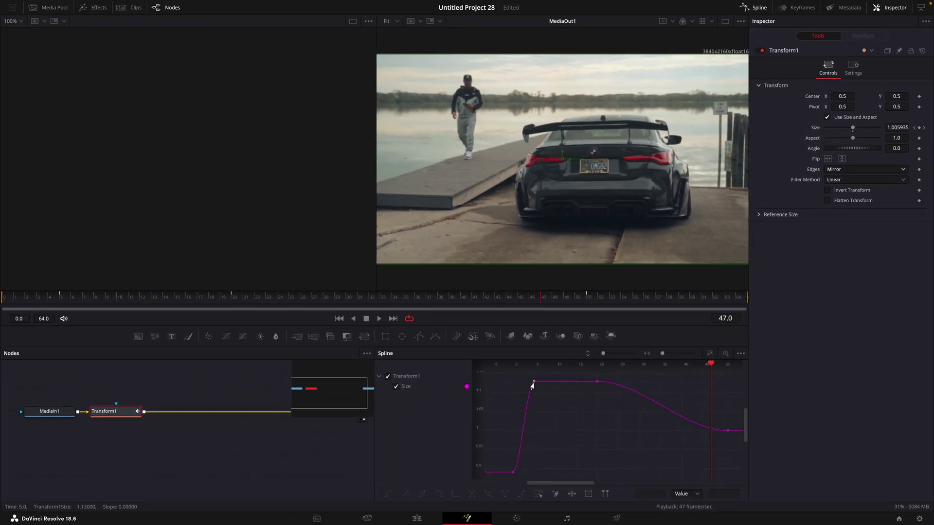
scroll(549, 385, "right", 2)
key("space")
scroll(549, 384, "left", 5)
left_click_drag(686, 382, 677, 383)
scroll(642, 389, "right", 5)
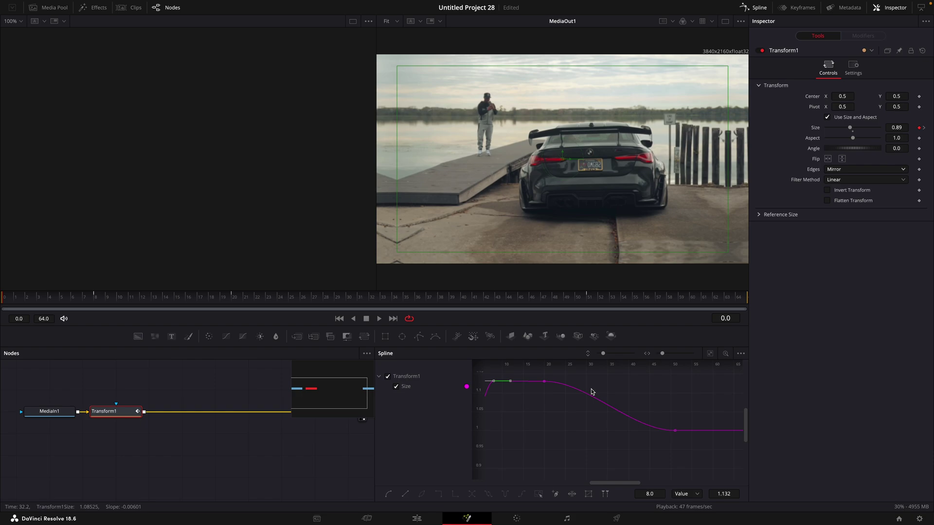
left_click_drag(537, 372, 700, 454)
key("space")
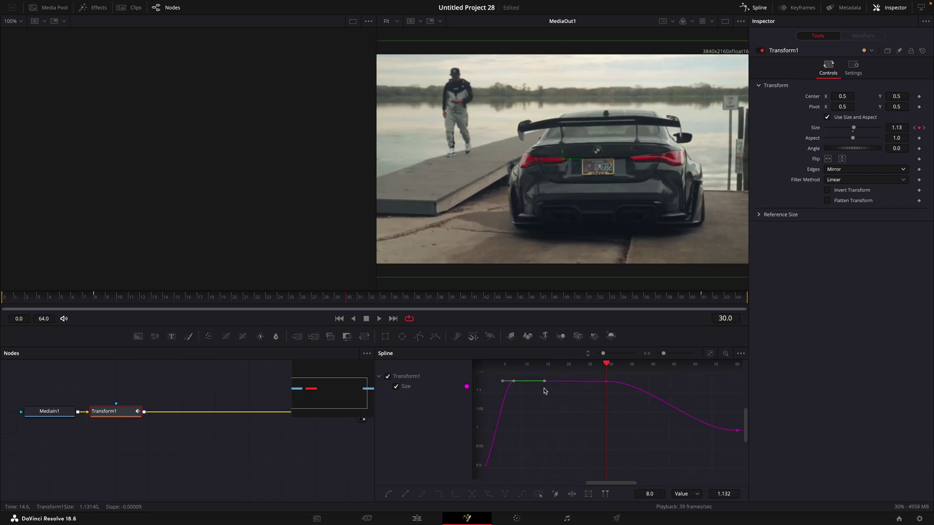
Adjust the Size curve's handle between frames 8 and 30, scrub through the zoom and close the spline editor.
left_click_drag(576, 379, 577, 376)
left_click_drag(500, 364, 657, 364)
left_click(760, 7)
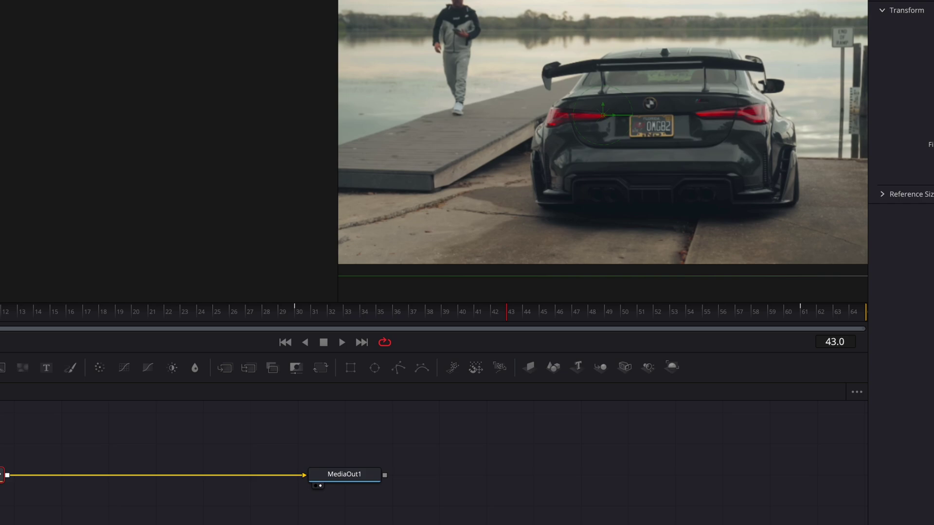
Add a Radial Blur node after Transform1.
key("shift+space")
type("radial")
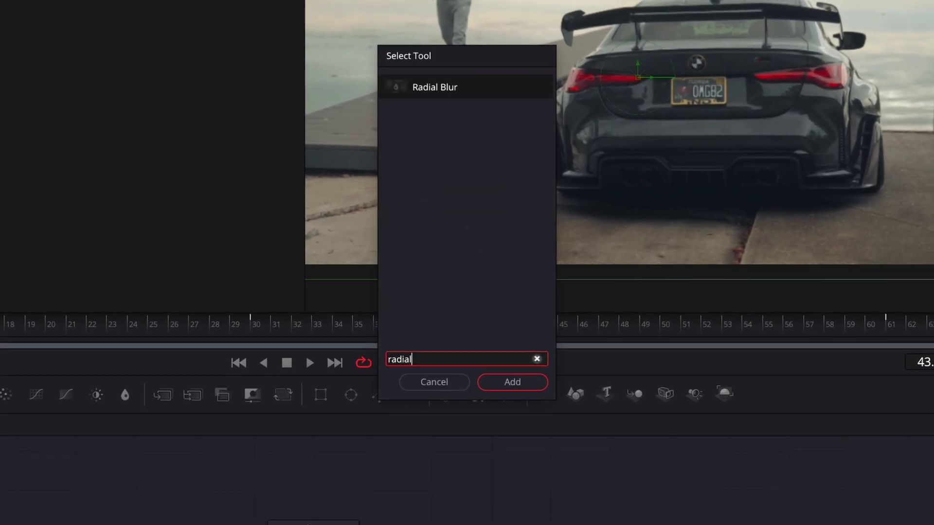
key("Return")
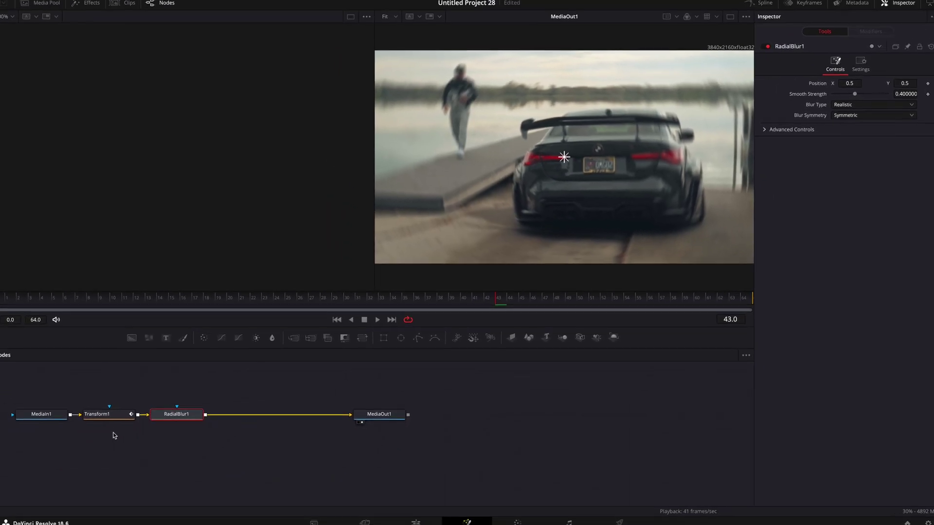
Keyframe the Radial Blur's Smooth Strength at 0.4 on frame 8 and 0.0 on frame 0, and play it back.
left_click(115, 411)
left_click(96, 305)
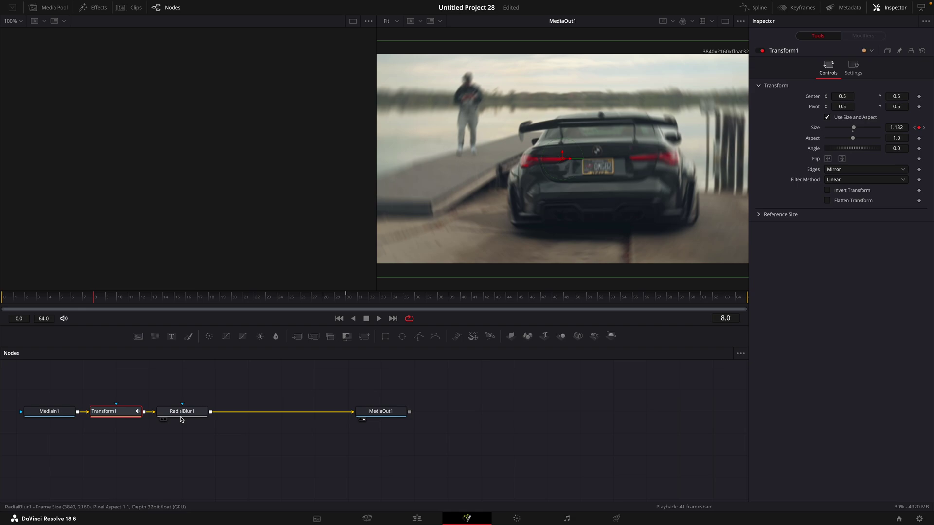
left_click(184, 416)
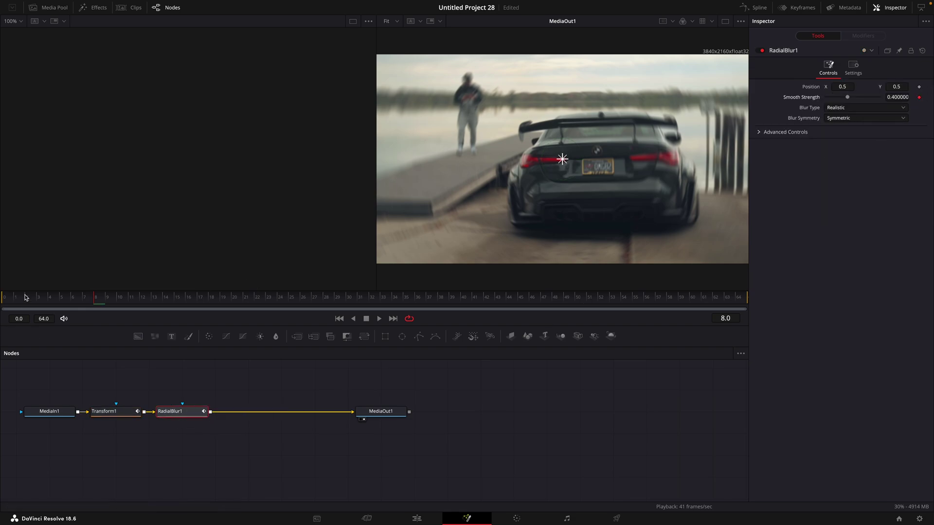
left_click(2, 299)
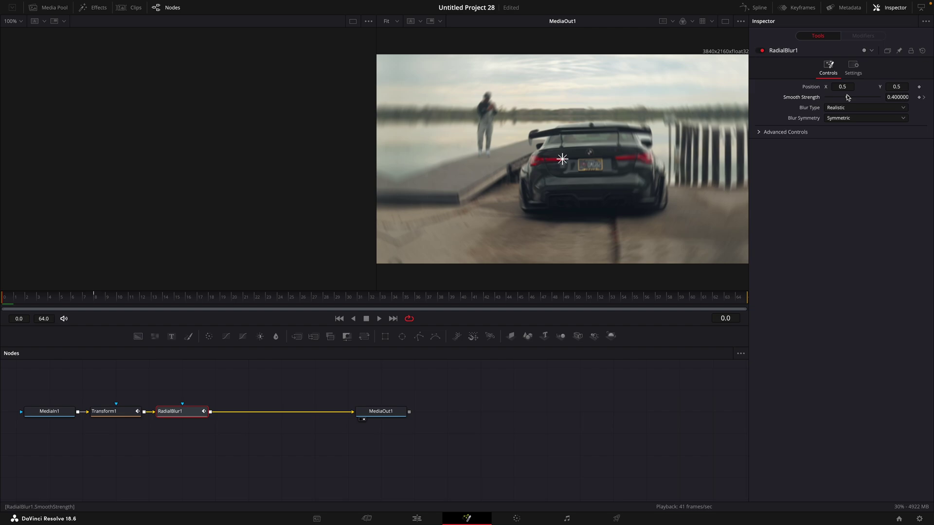
left_click_drag(847, 99, 791, 106)
key("space")
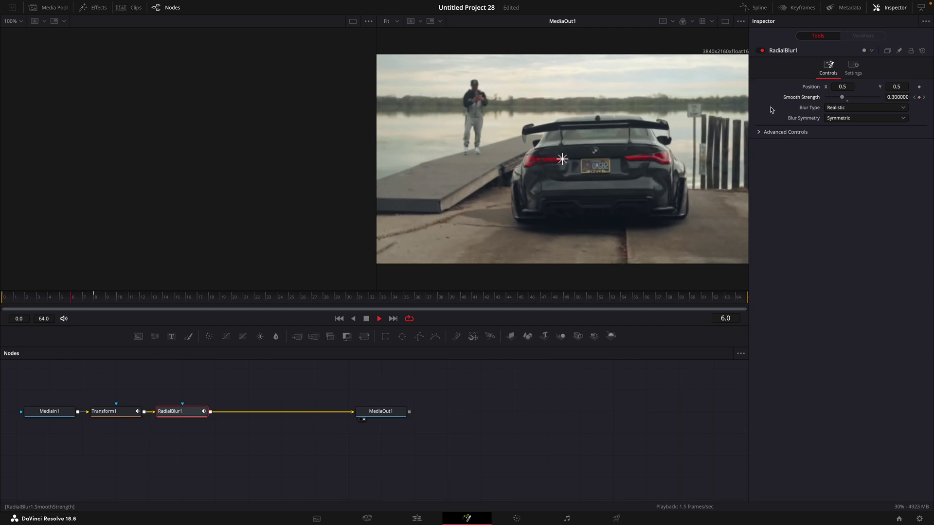
Keyframe the Radial Blur's Smooth Strength at 0.0 on frame 12 and play the result.
left_click_drag(84, 299, 143, 299)
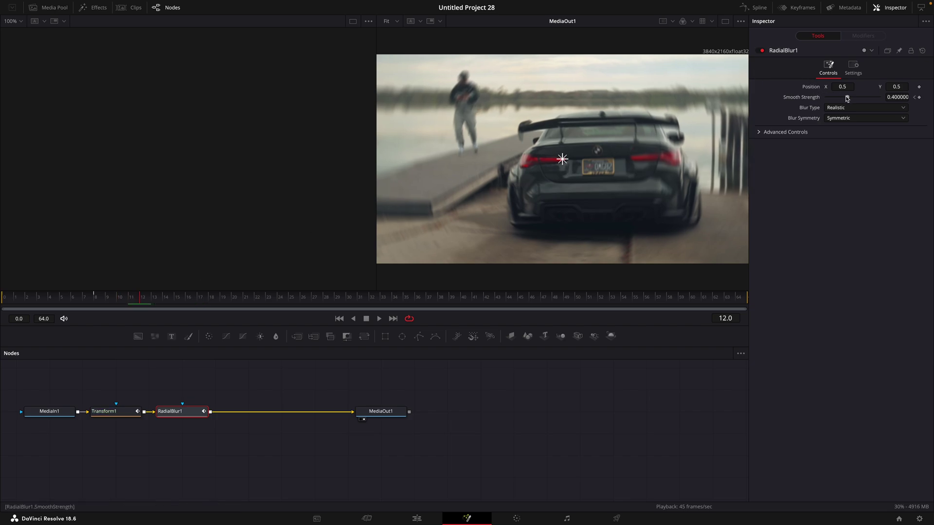
left_click_drag(847, 99, 771, 99)
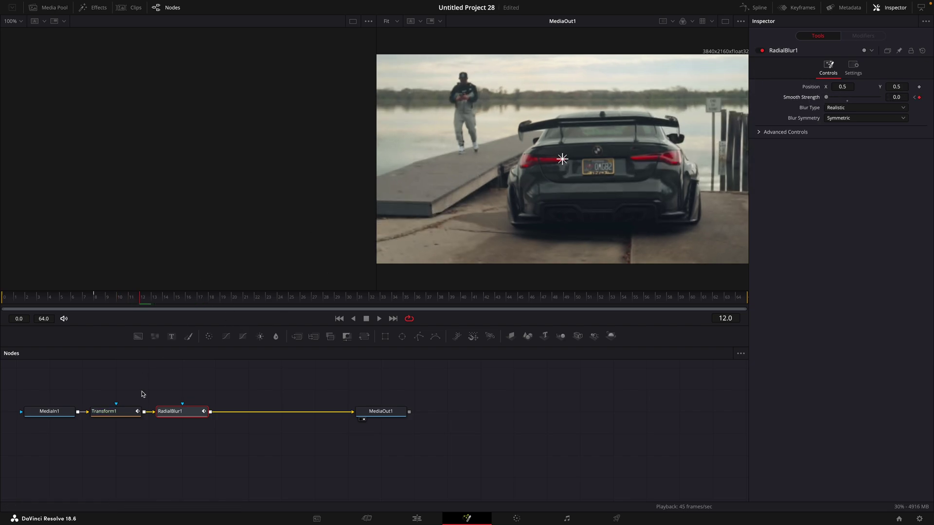
key("space")
Enable Motion Blur in the Transform1 node's settings.
left_click(112, 411)
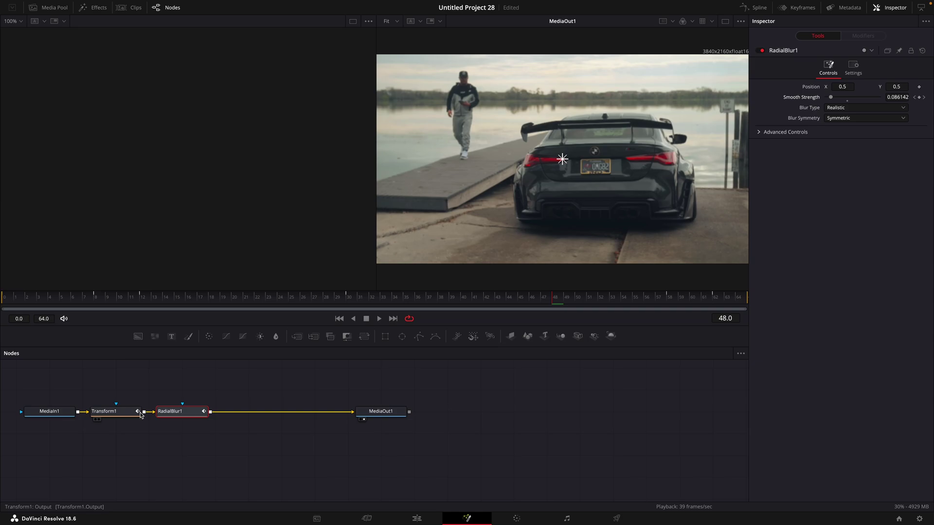
left_click(854, 69)
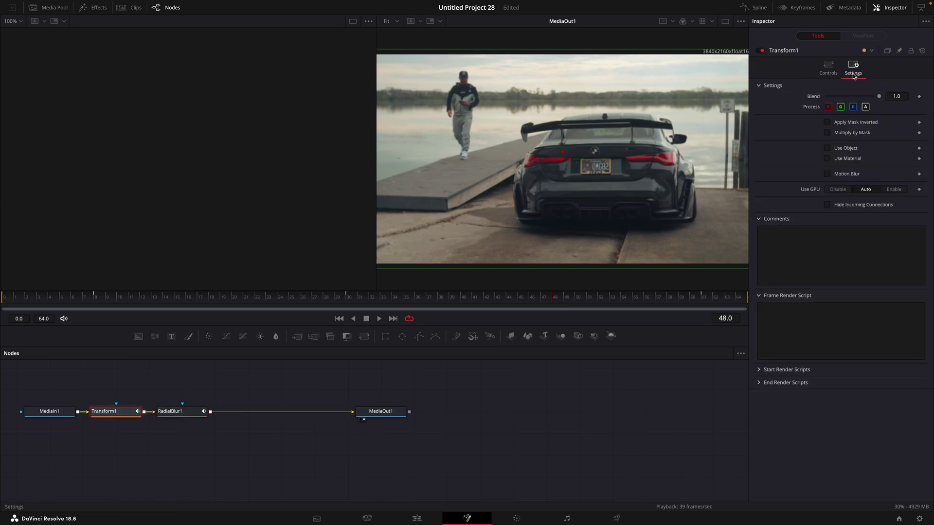
left_click(829, 174)
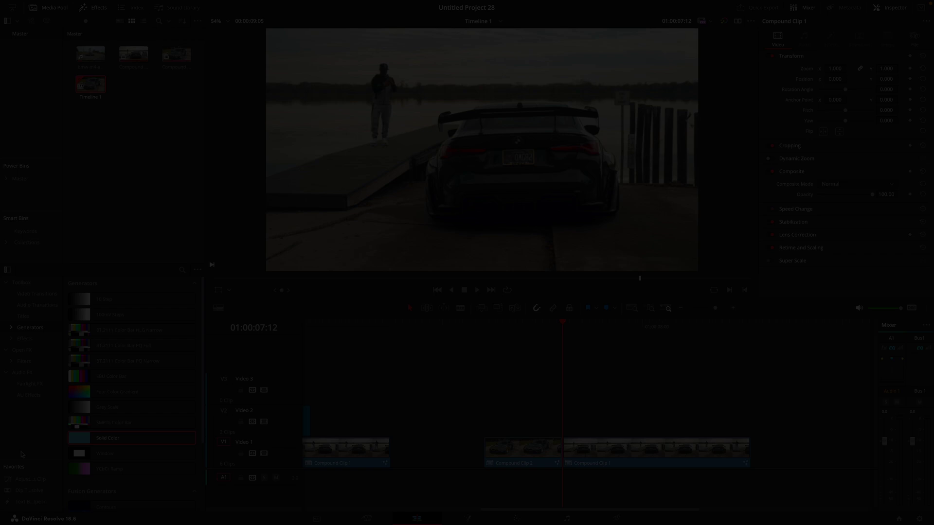
Place an adjustment clip on Video 2 from the cut after Compound Clip 2 and shorten it to end at 01:00:07:58.
left_click_drag(31, 479, 557, 420)
key("space")
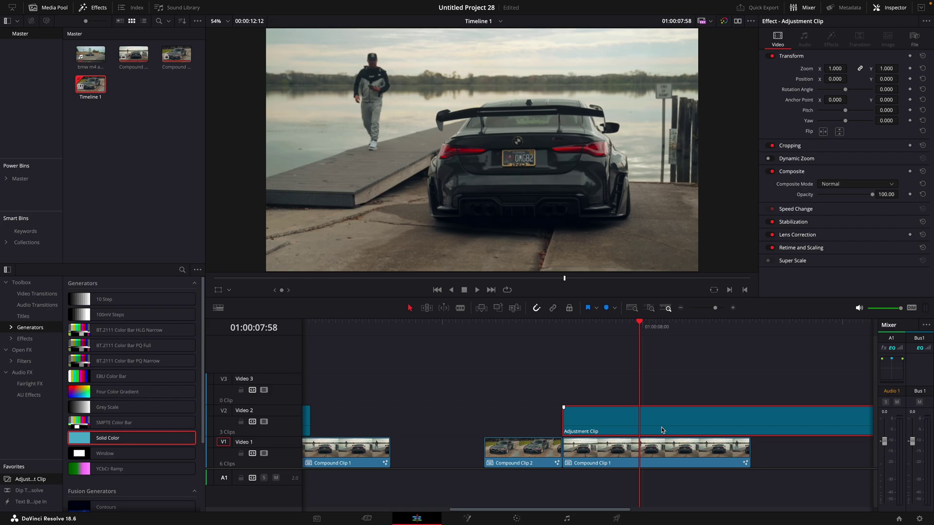
key("BackSpace")
left_click(564, 327)
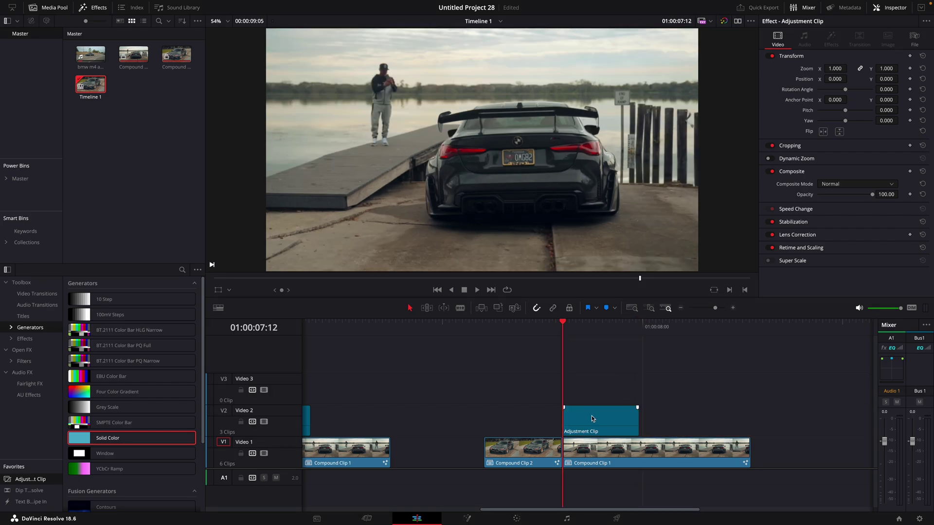
Open the new adjustment clip in Fusion and add a TV node between MediaIn1 and MediaOut1.
left_click(468, 518)
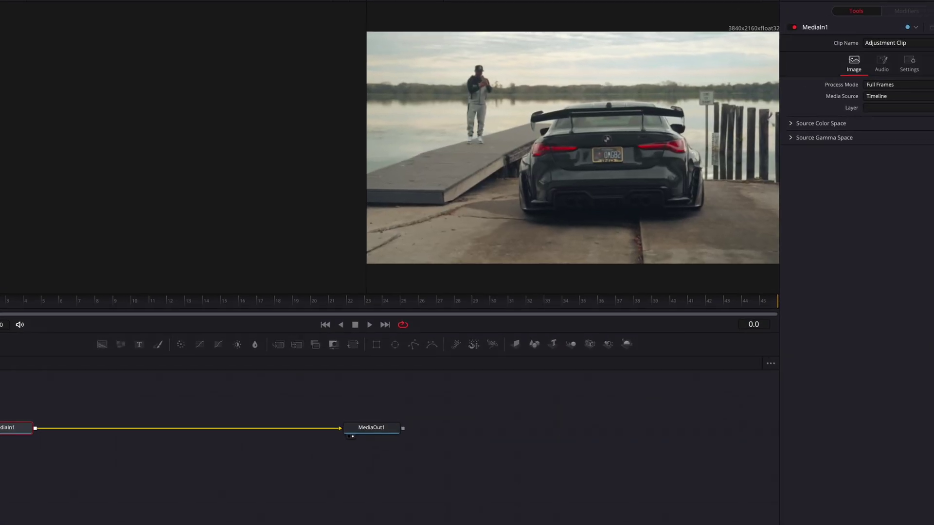
key("shift+space")
type("camera shake")
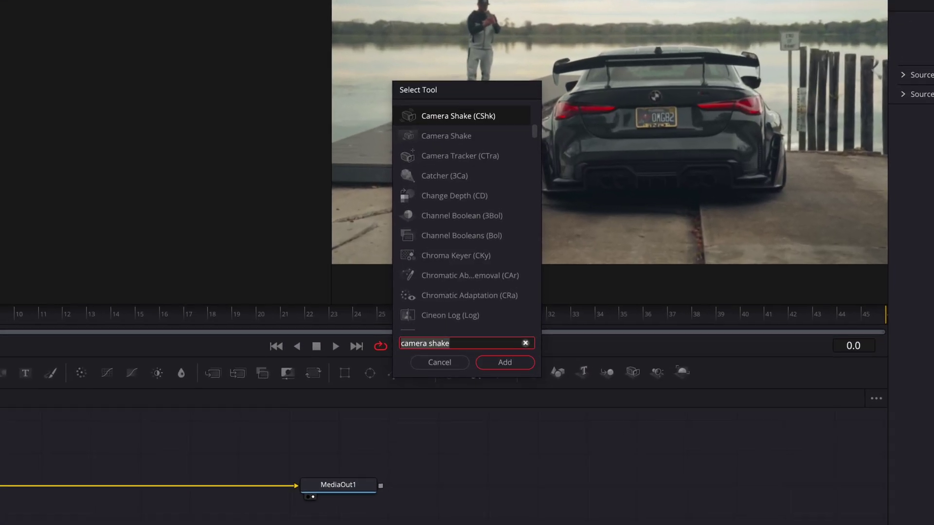
key("BackSpace")
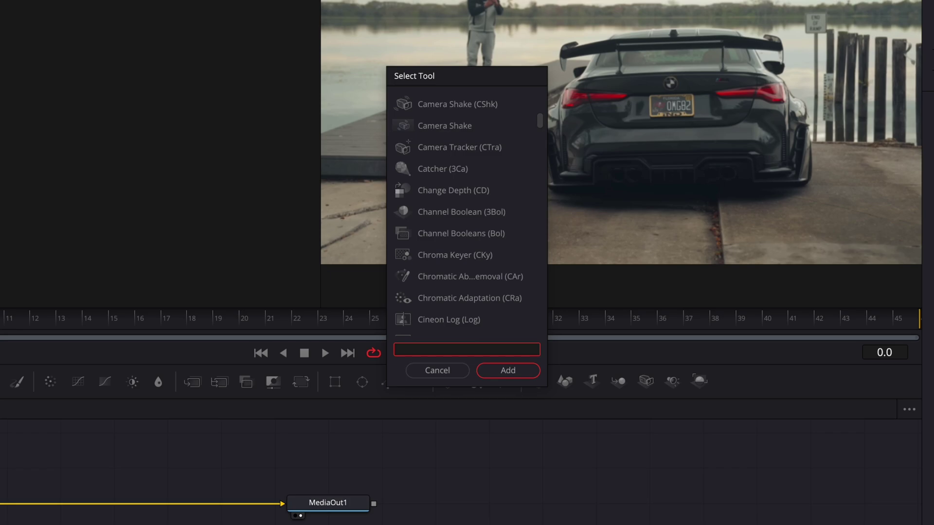
type("tv")
key("Return")
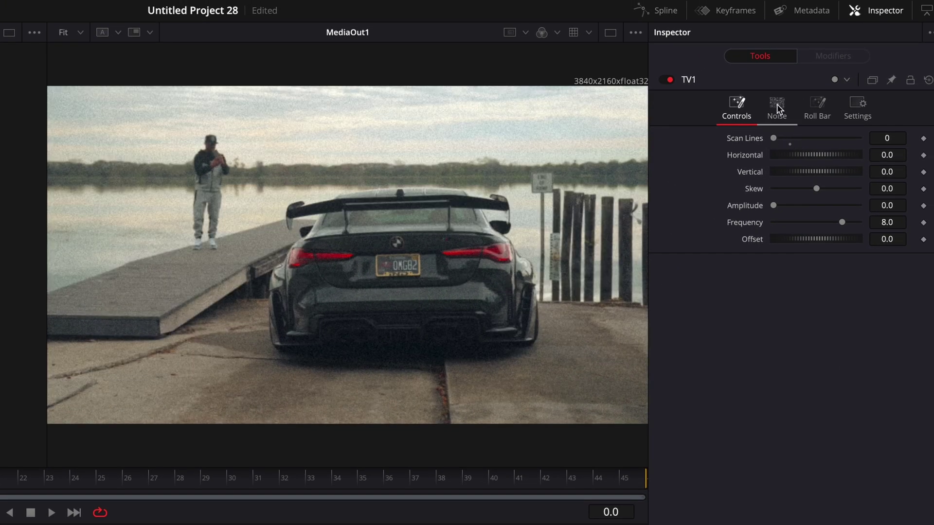
Remove the TV node's scan lines and noise, and set its roll bar's Bar Strength to -1.0.
left_click(776, 105)
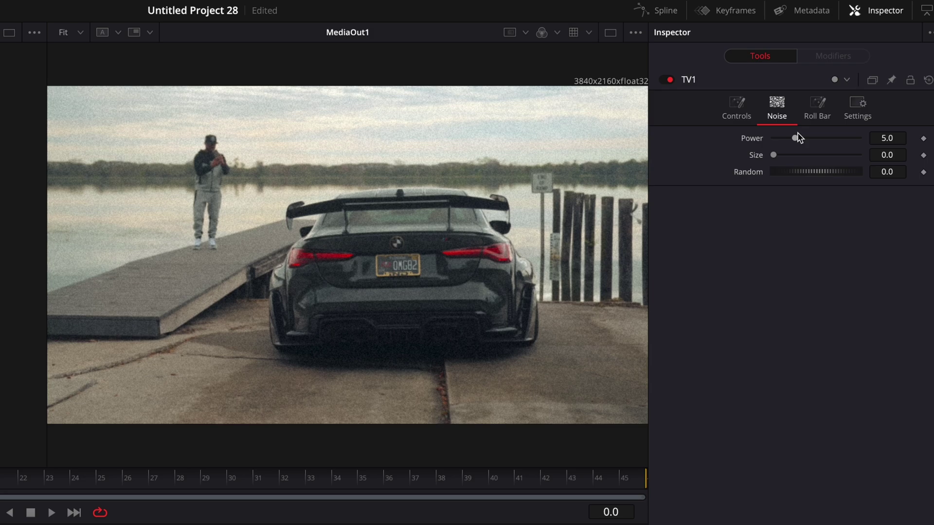
left_click(820, 112)
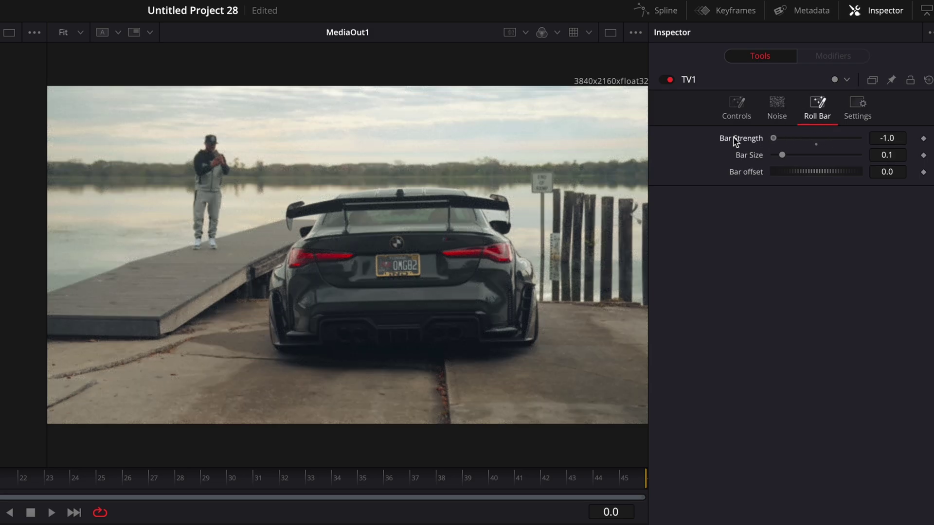
left_click(723, 115)
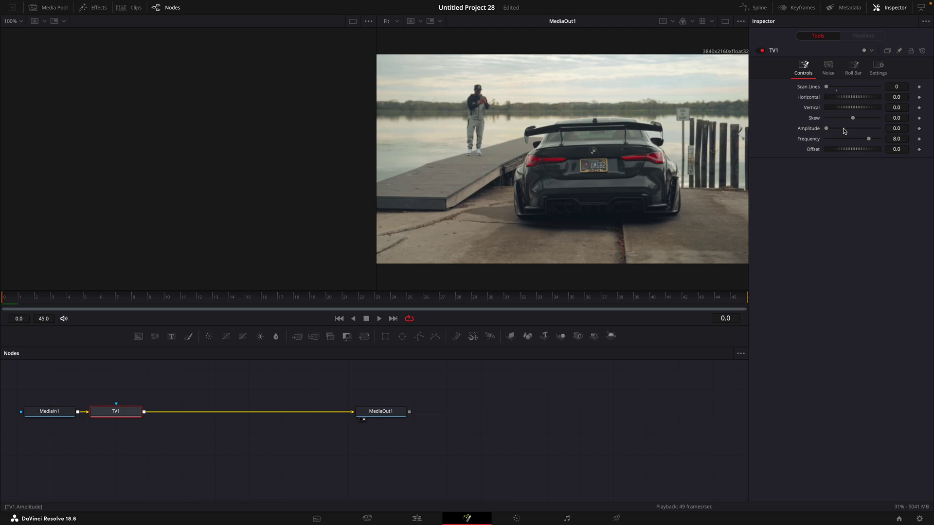
Keyframe the TV's Amplitude from 5.04 on frame 0 to 0.0 on frame 17 and its Offset from 0.0 to 1.377, playing it back.
left_click_drag(828, 129, 854, 130)
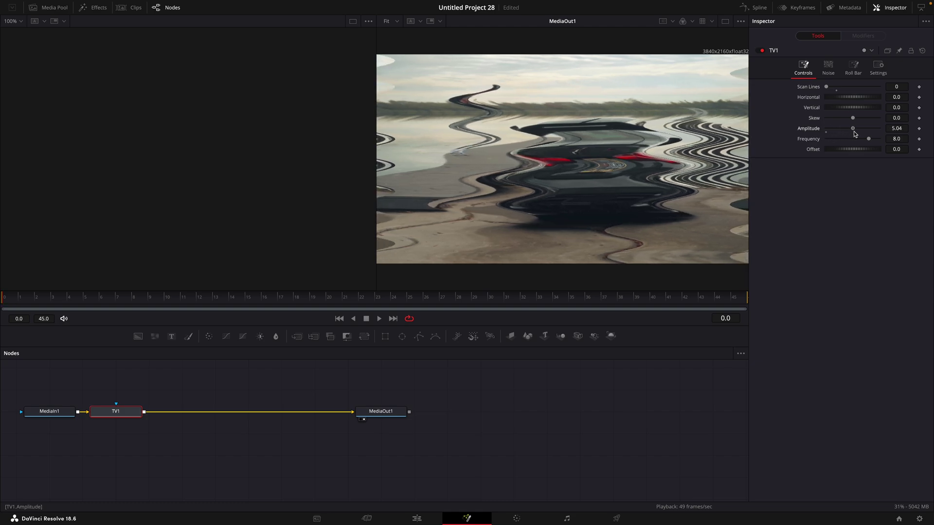
left_click(919, 129)
left_click(281, 298)
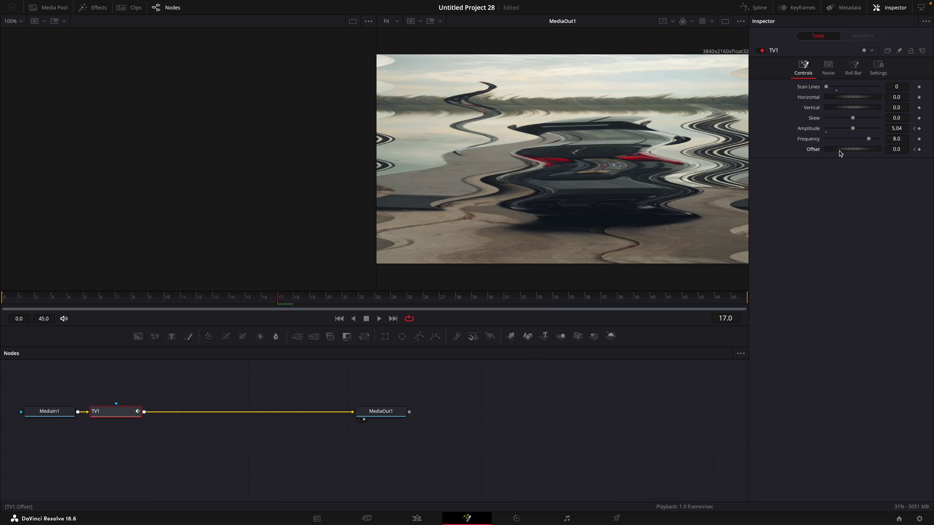
left_click_drag(840, 153, 762, 133)
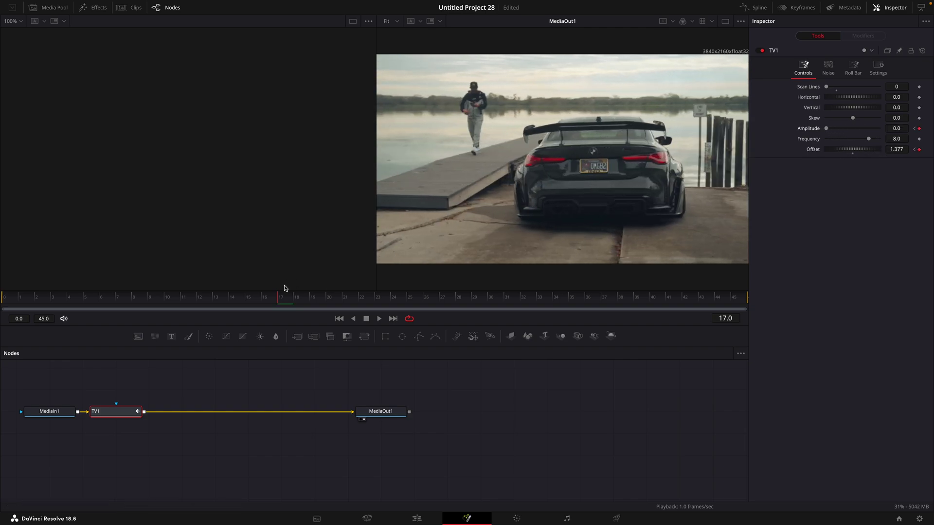
key("space")
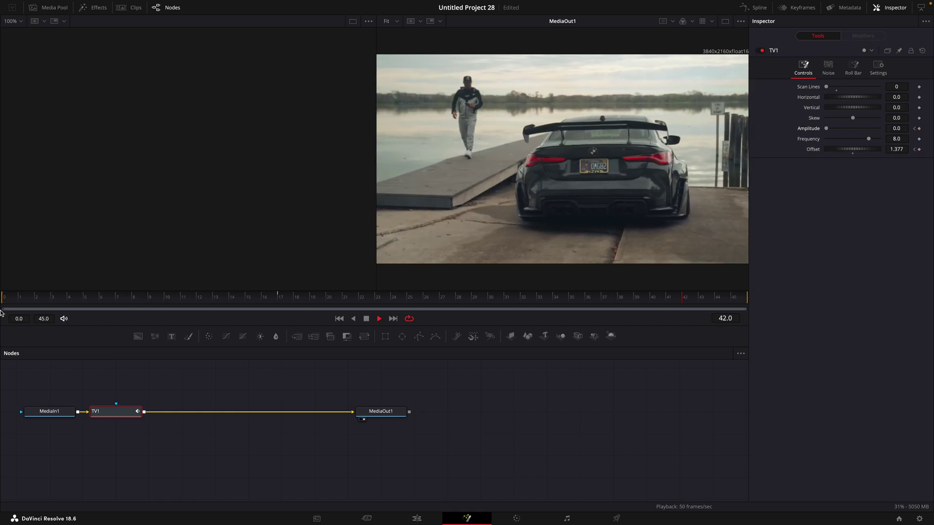
key("space")
Add a Camera Shake node after the TV node.
key("shift+space")
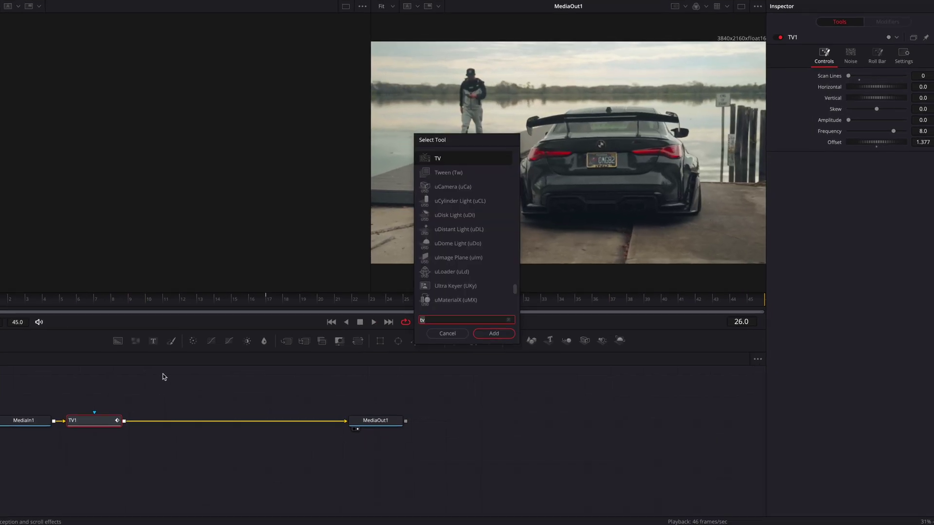
type("came")
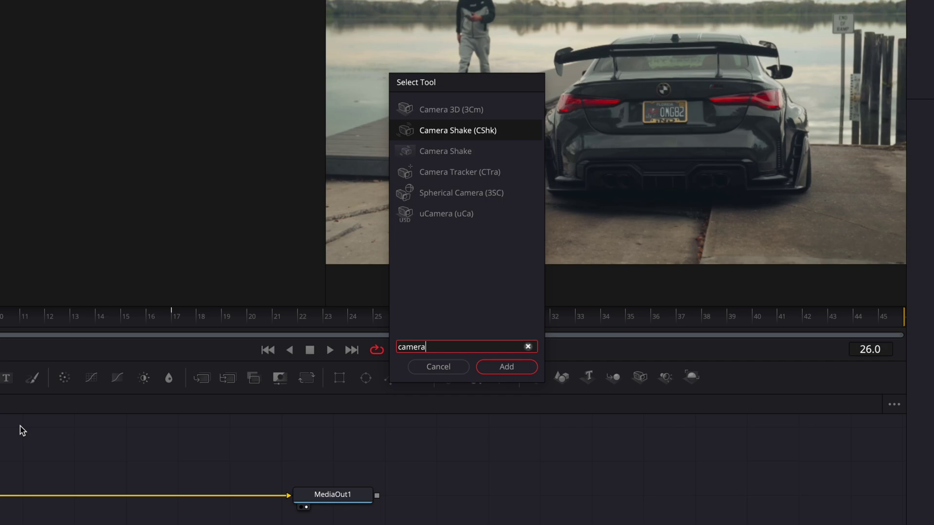
type("ra")
key("Return")
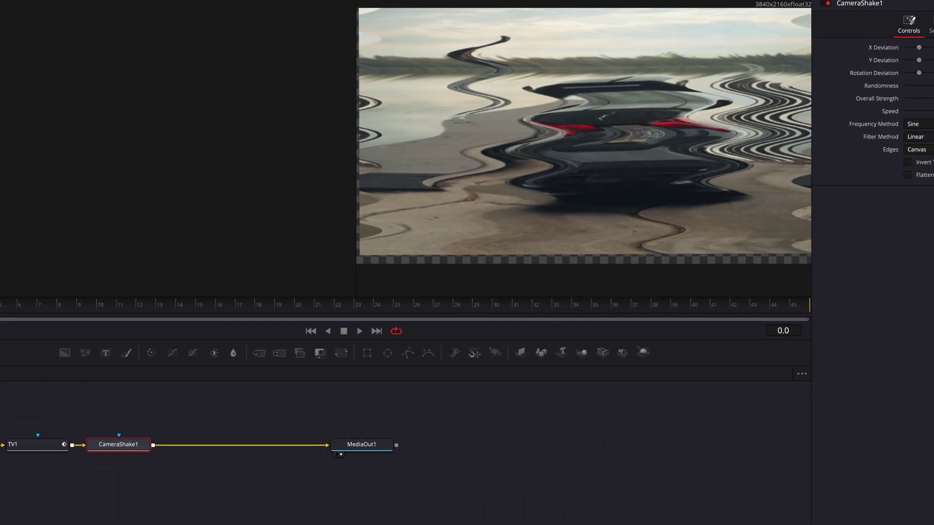
Keyframe the Camera Shake's Overall Strength at 0.953 on frame 0 and 0.0 on frame 18.
left_click_drag(880, 129, 877, 130)
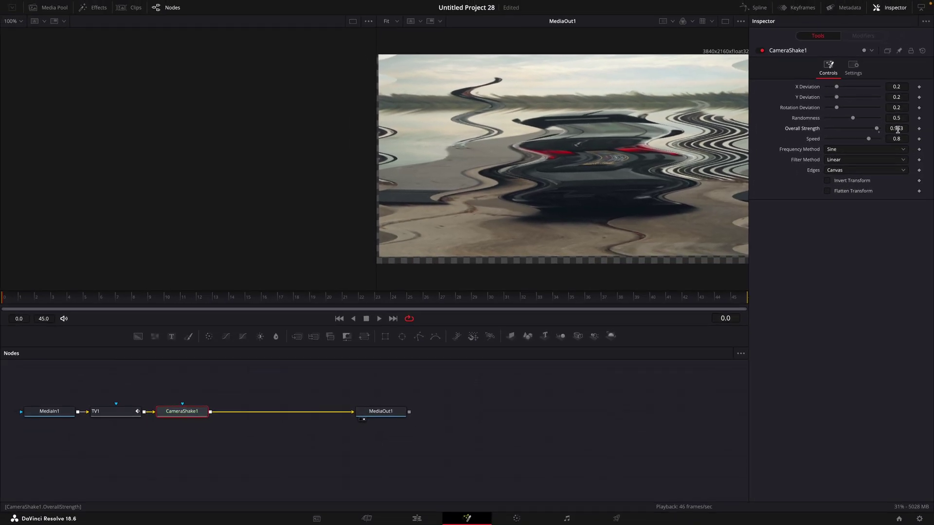
left_click(123, 411)
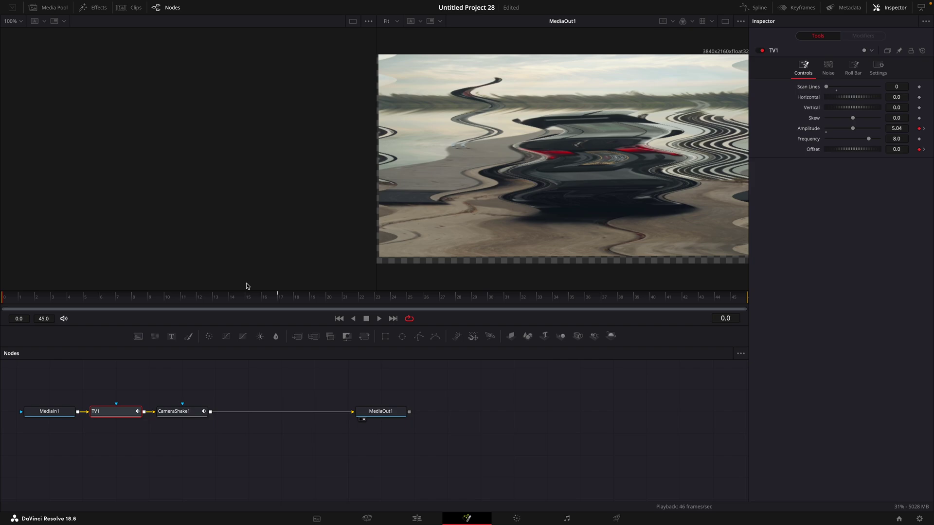
left_click(278, 297)
left_click(180, 412)
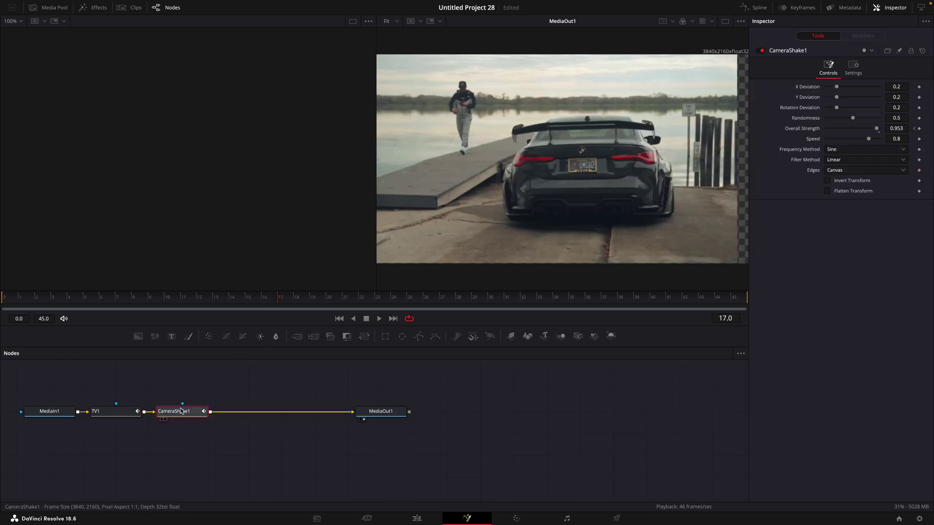
left_click(296, 298)
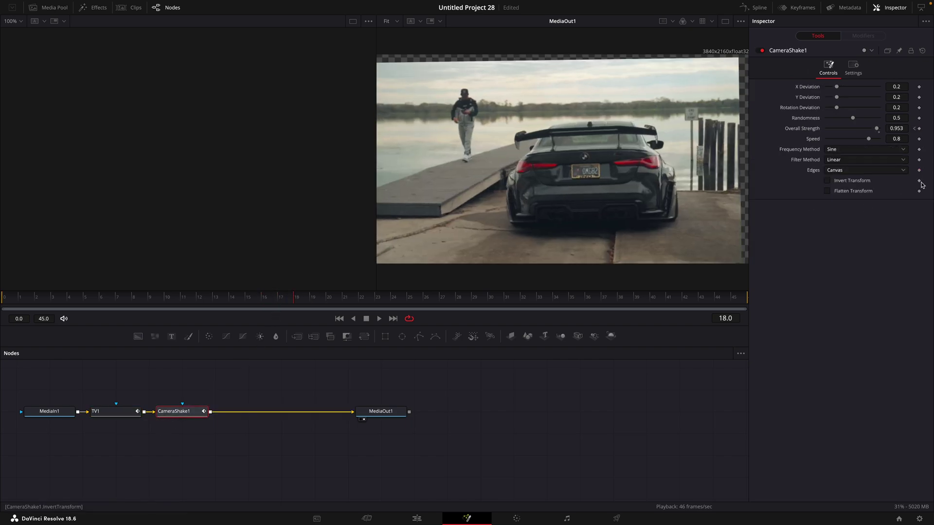
left_click_drag(878, 130, 763, 133)
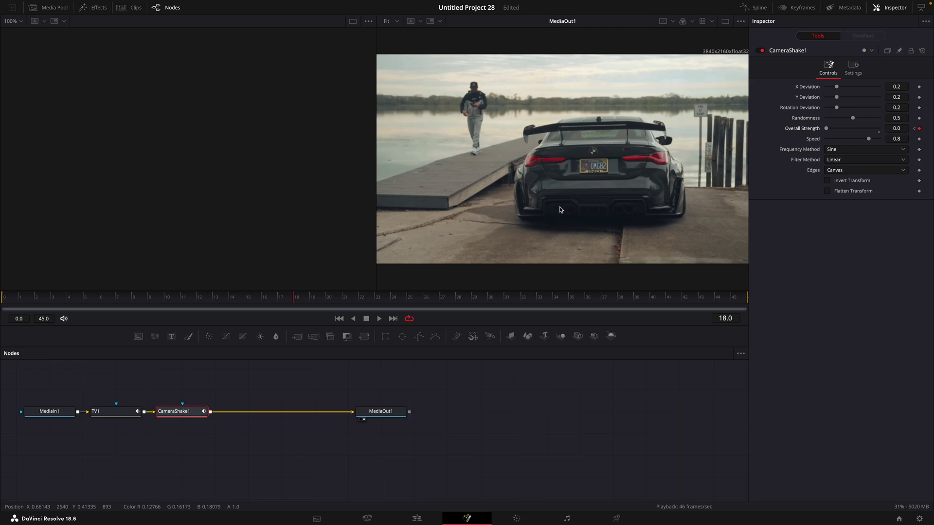
Set the Camera Shake's Edges to Mirror, checking the shake around frame 12.
left_click_drag(257, 301, 197, 299)
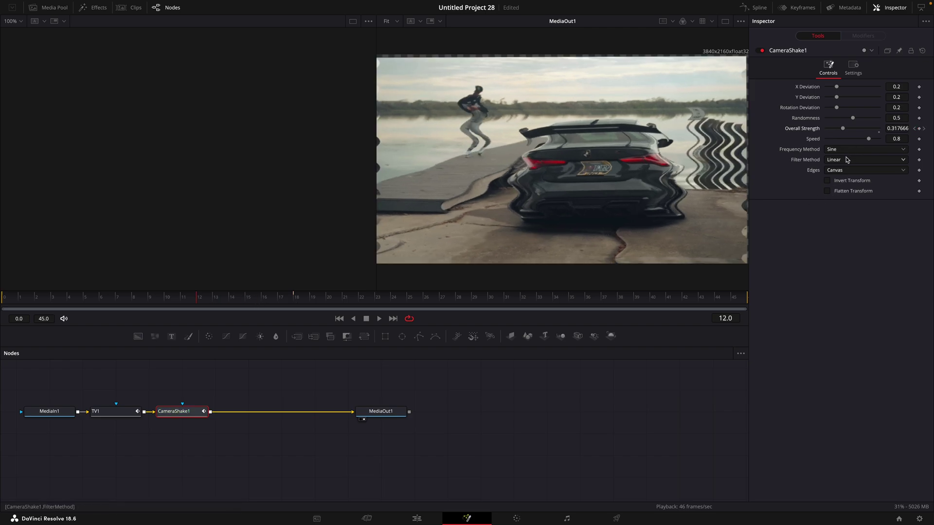
left_click(833, 209)
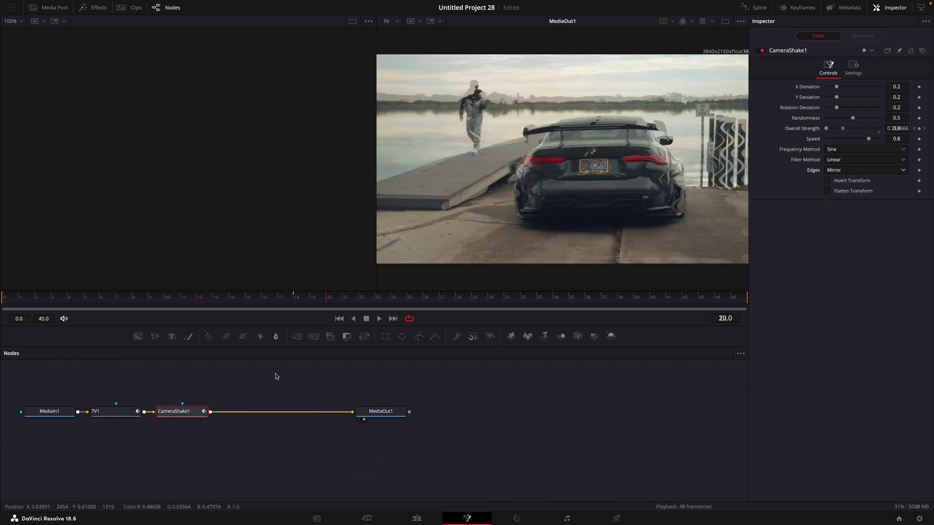
Enable Motion Blur on the Camera Shake node and return to the Edit page timeline.
left_click(854, 68)
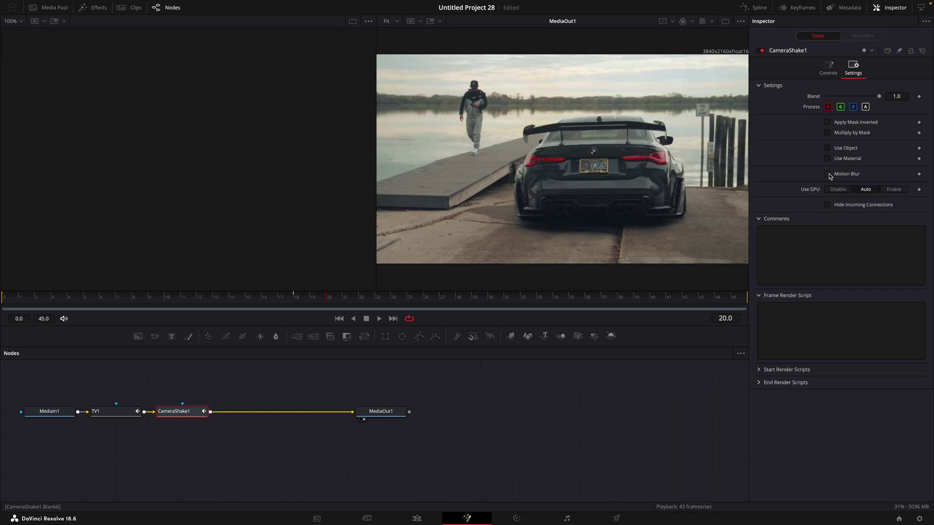
left_click(828, 175)
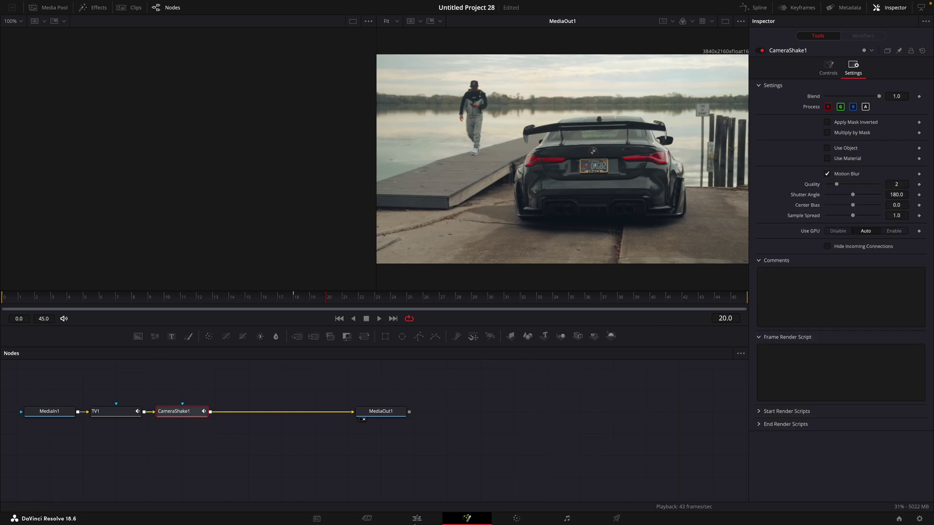
left_click(417, 518)
Add a Solid Color generator on Video 3 above the adjustment clip at 01:00:07:12 and cut it to the adjustment clip's length.
left_click(559, 327)
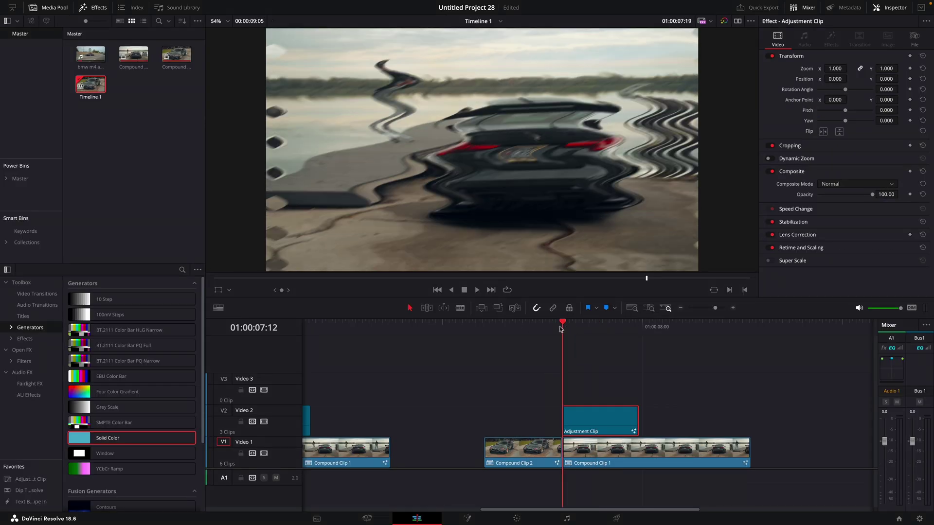
left_click_drag(124, 440, 569, 390)
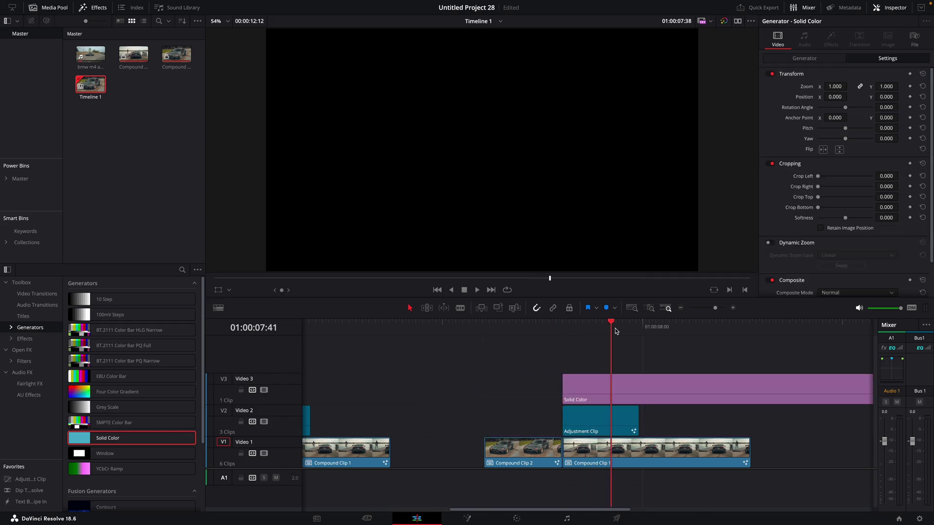
left_click(649, 383)
key("ctrl+b")
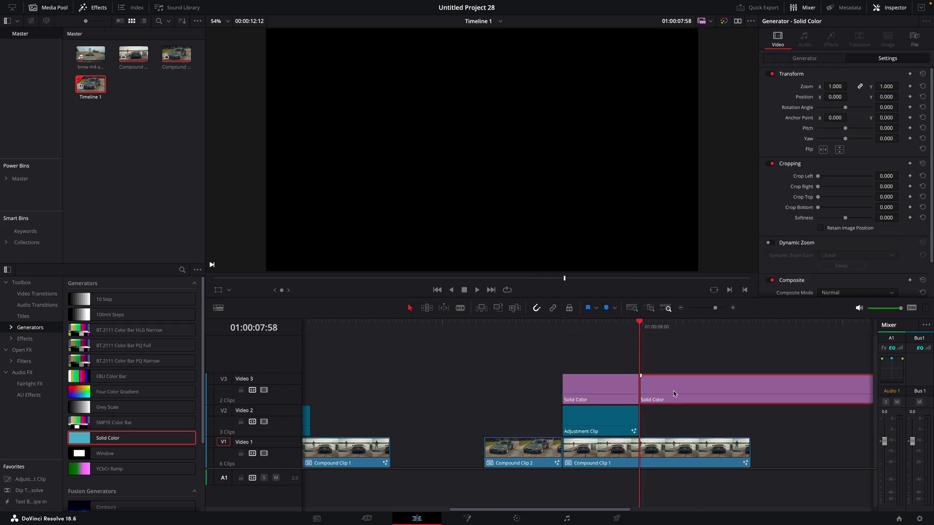
key("Delete")
Set the Solid Color generator's color to bright red.
left_click(564, 331)
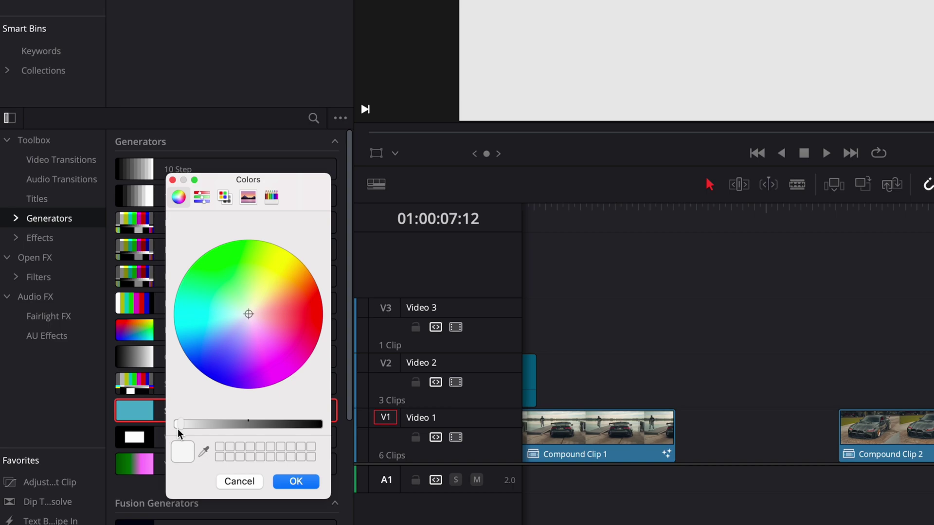
left_click_drag(259, 318, 327, 313)
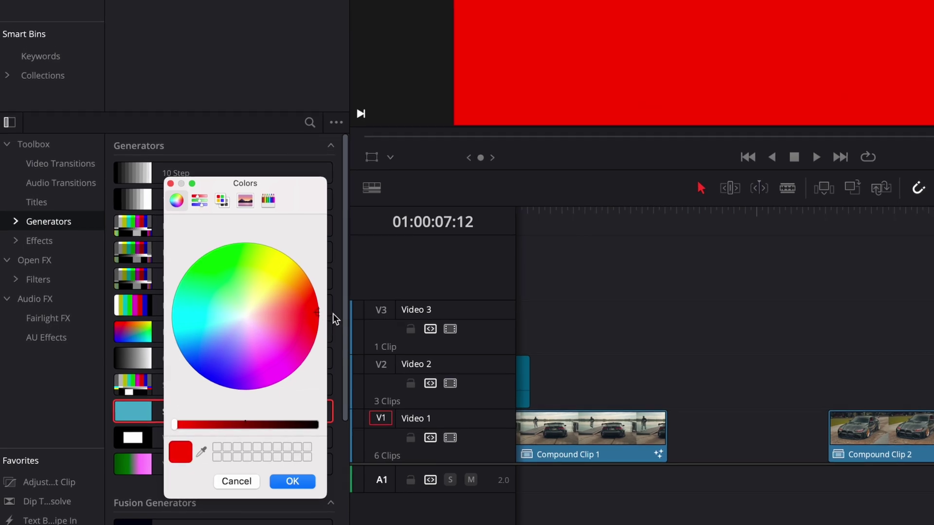
left_click(245, 483)
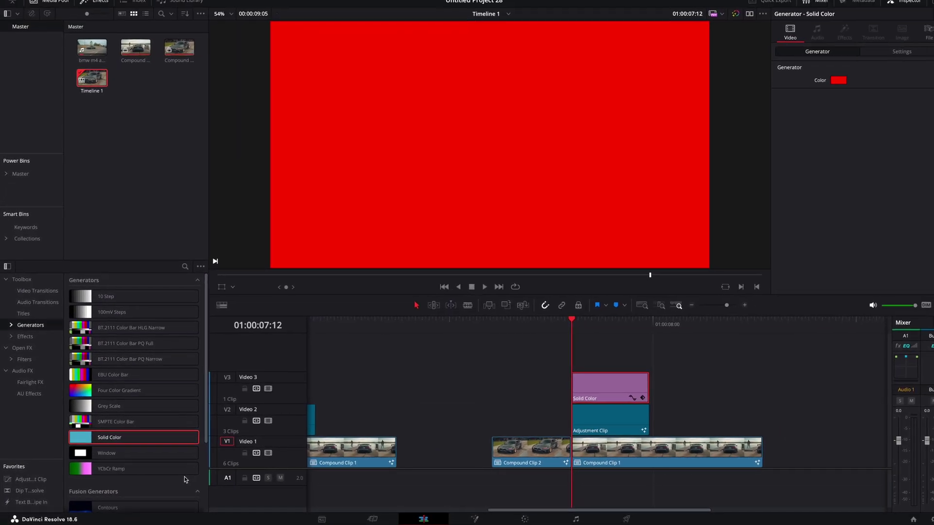
Change the red Solid Color clip's Composite Mode to Softlight.
left_click(887, 59)
scroll(847, 170, "down", 5)
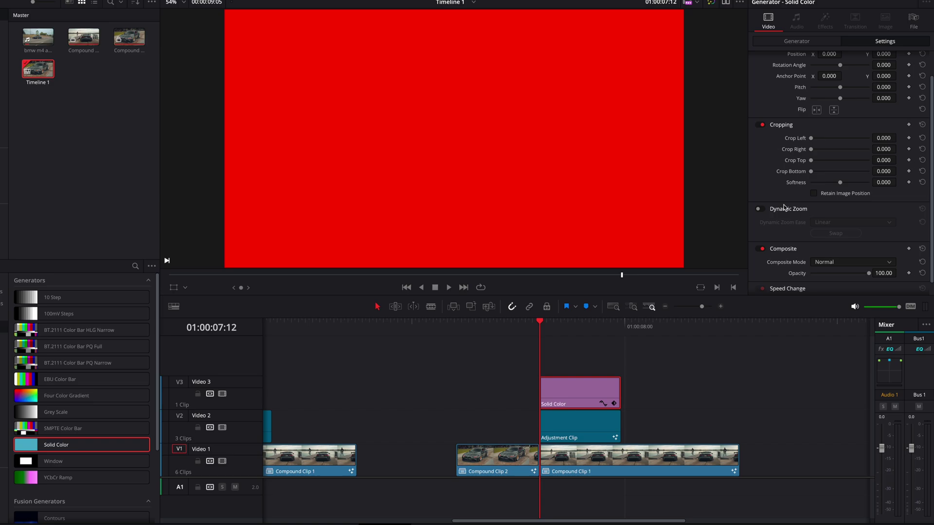
left_click(847, 254)
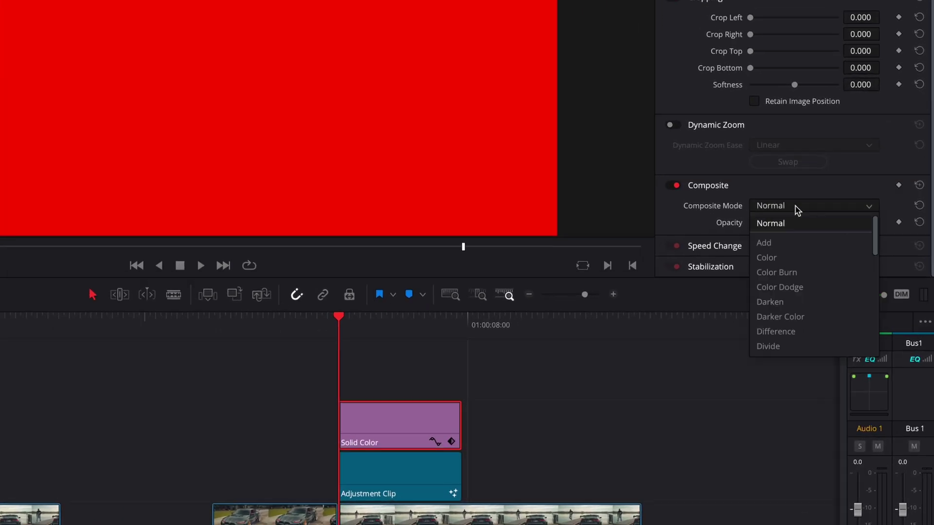
scroll(797, 268, "down", 4)
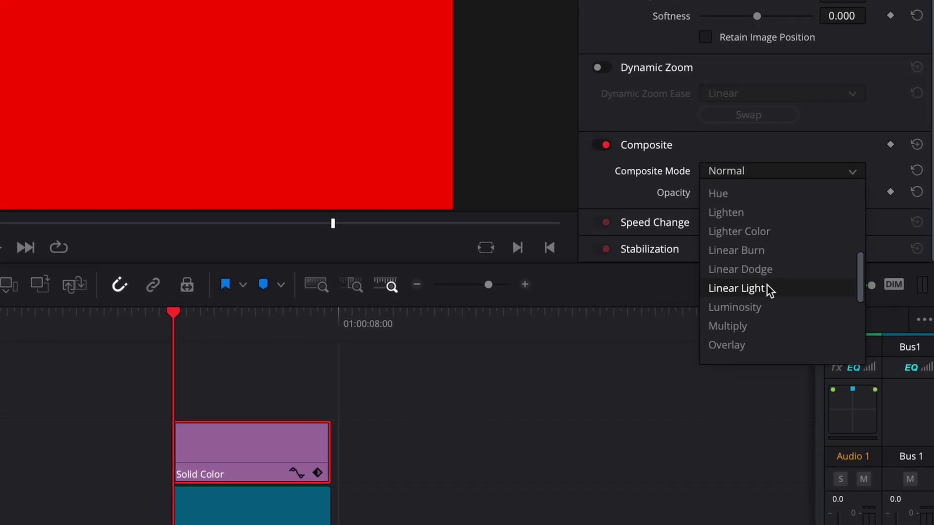
scroll(766, 285, "down", 1)
scroll(767, 287, "down", 2)
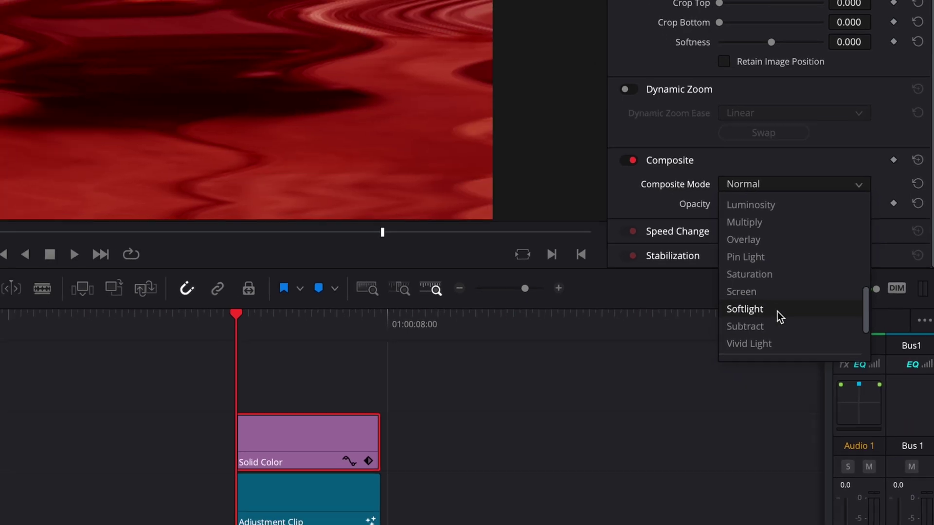
left_click(778, 311)
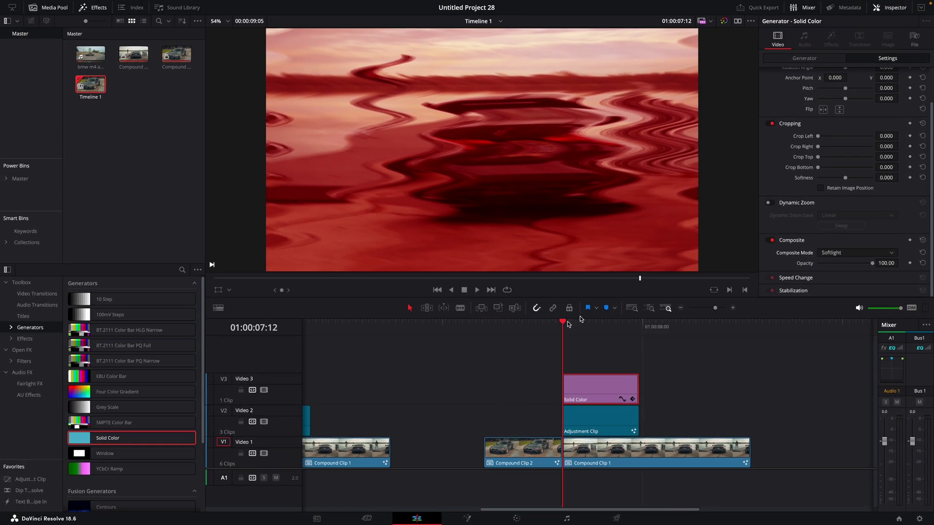
Shorten the Solid Color clip to end at 01:00:07:30 and fade it out over nearly its whole length, previewing the transition.
left_click_drag(568, 324, 594, 327)
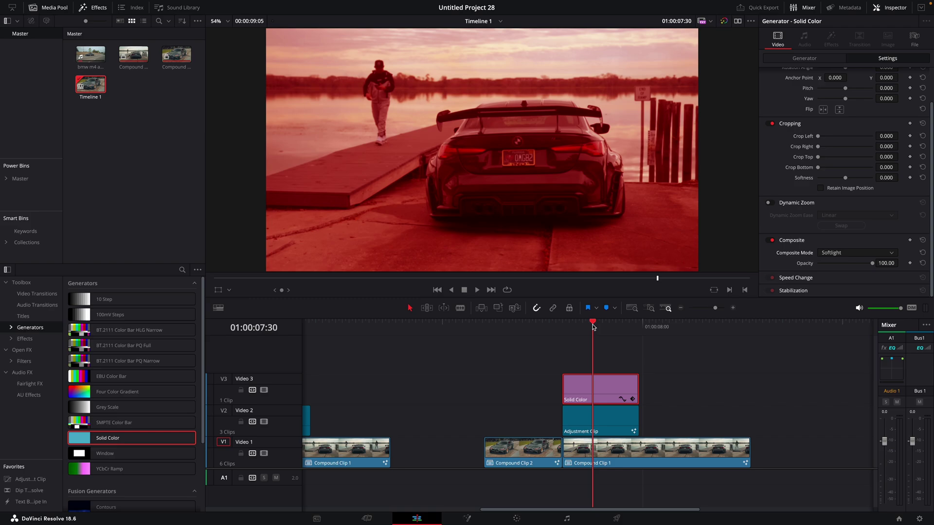
left_click_drag(640, 392, 596, 396)
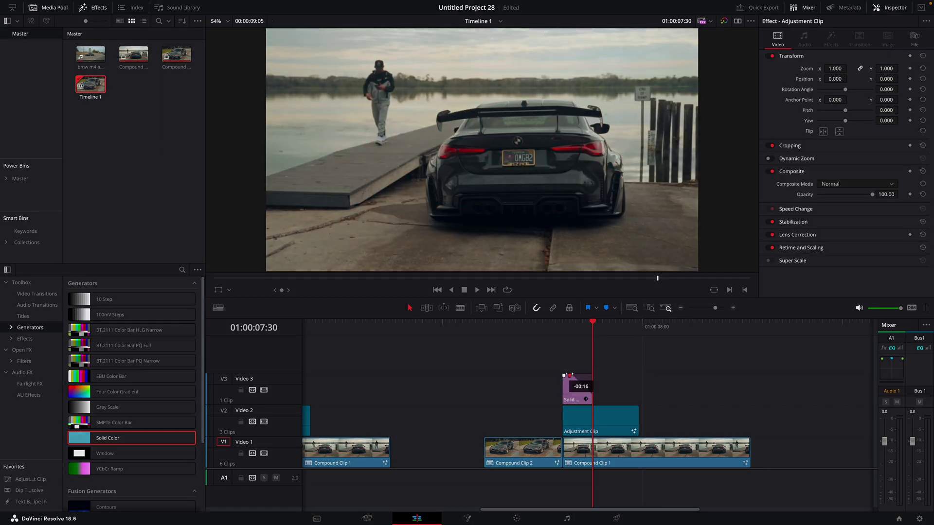
left_click_drag(542, 327, 484, 332)
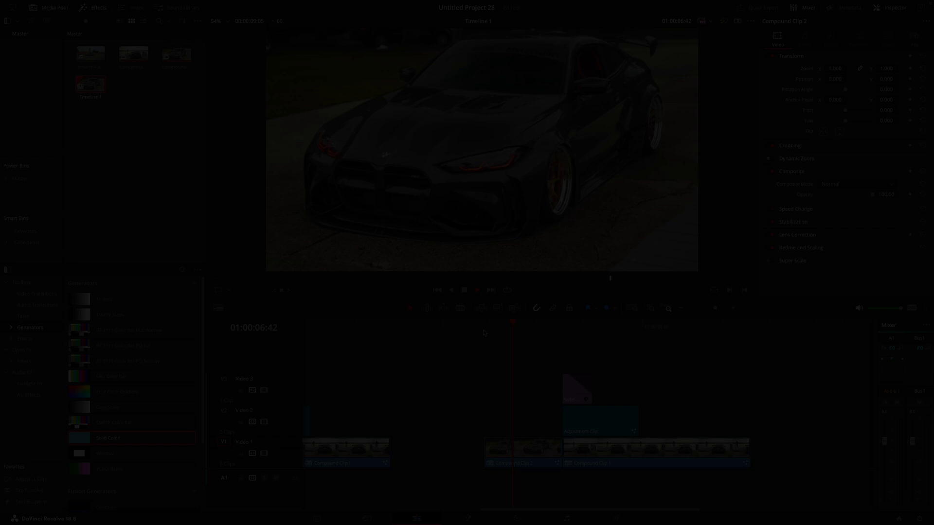